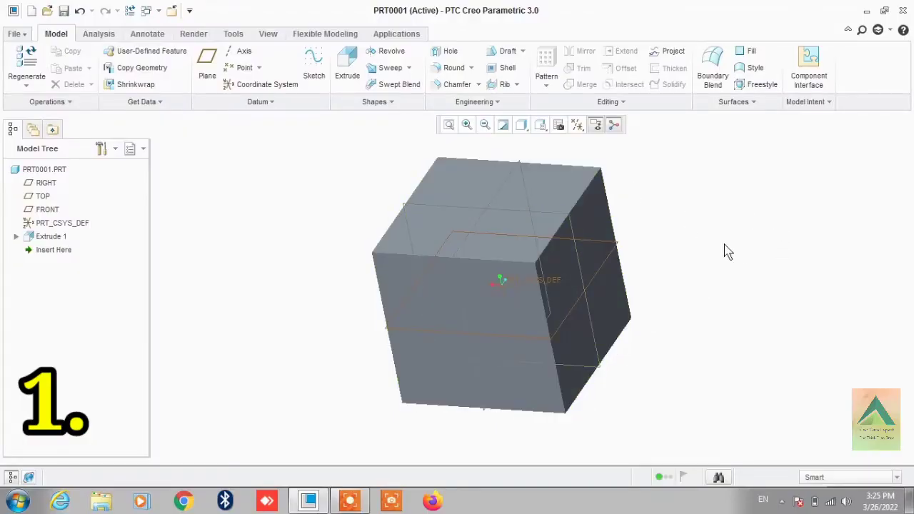
- Start a Draft feature from the Engineering Draft dropdown and activate its Draft hinges collector
mouse_move(725, 252)
middle_mouse_down()
mouse_move(743, 276)
mouse_move(663, 214)
middle_mouse_up()
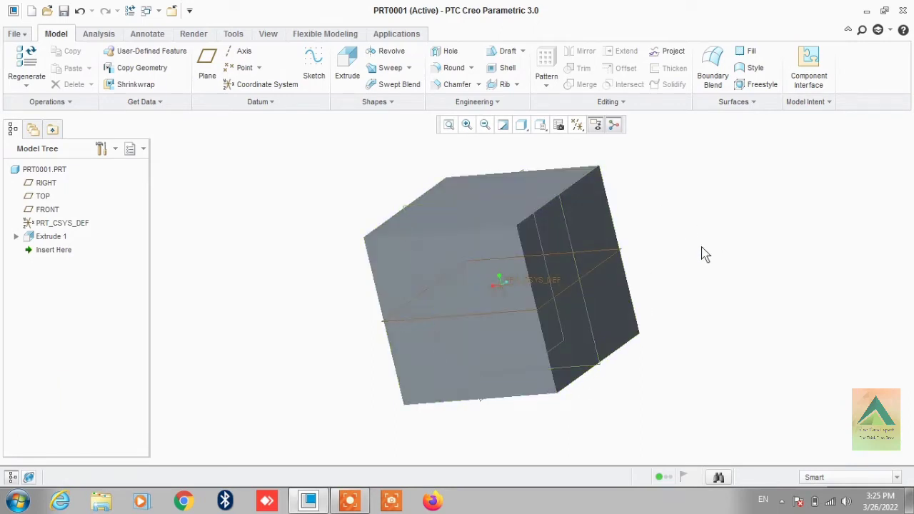
left_click(525, 52)
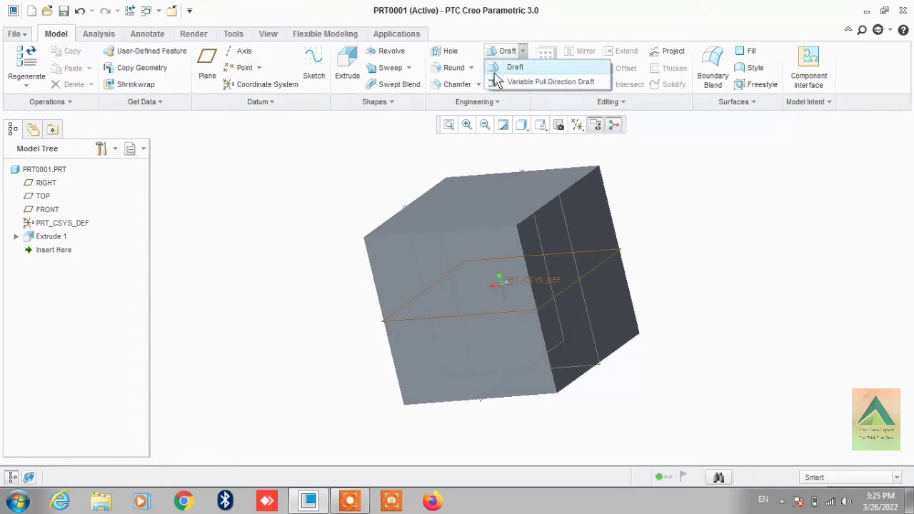
left_click(514, 68)
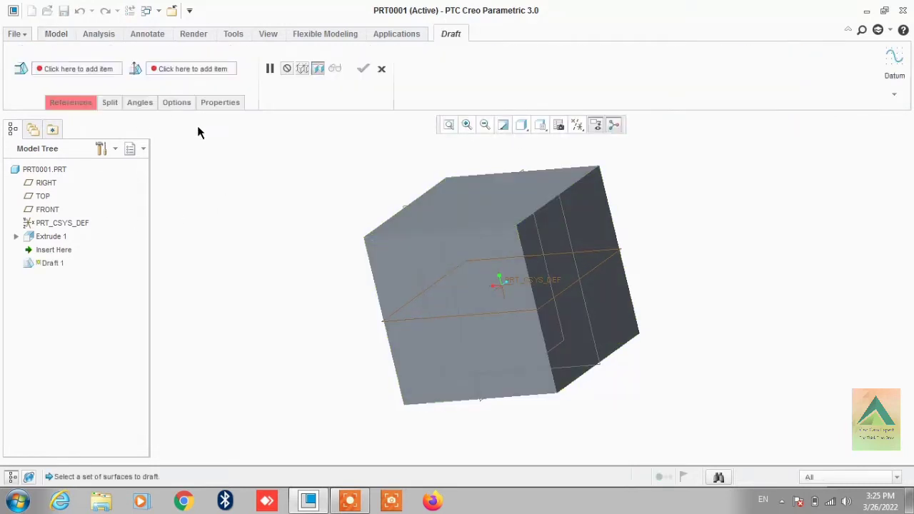
left_click(69, 107)
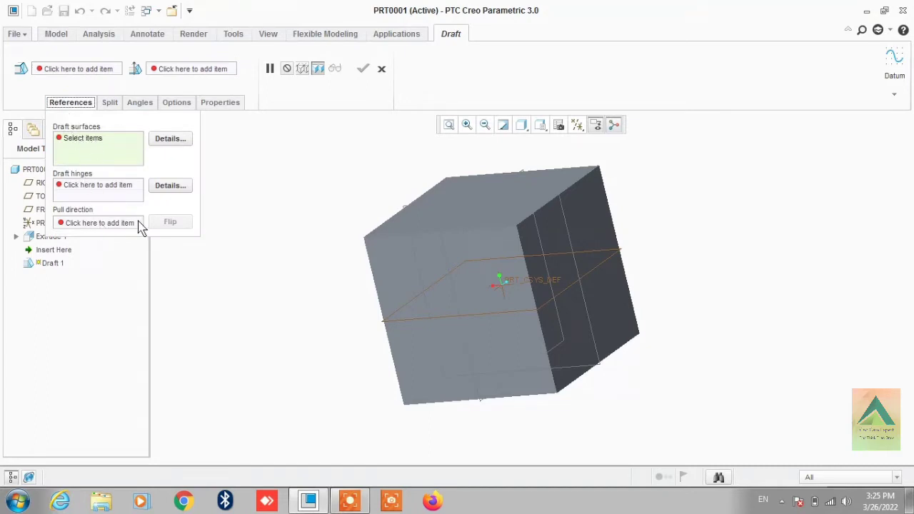
left_click(74, 186)
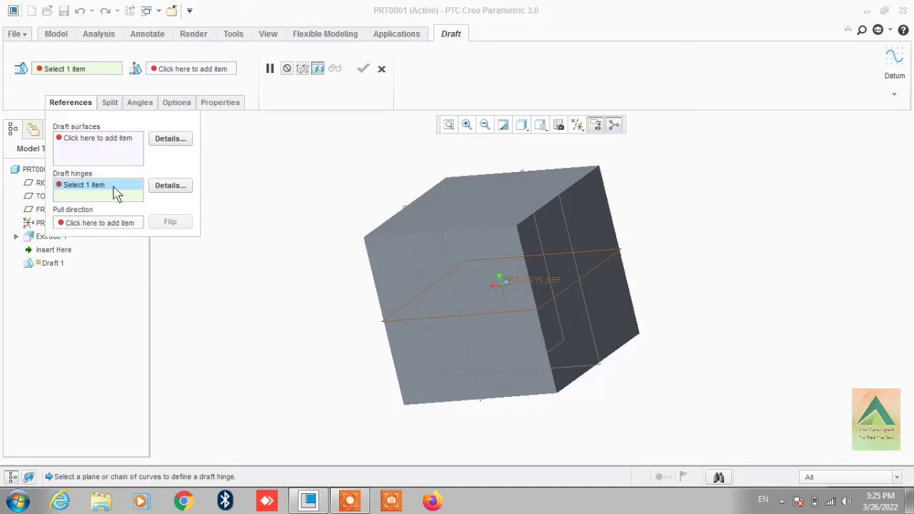
- Set the cube's top face (Surf:F5) as the hinge, verify pull direction, and activate Draft surfaces
left_click(492, 217)
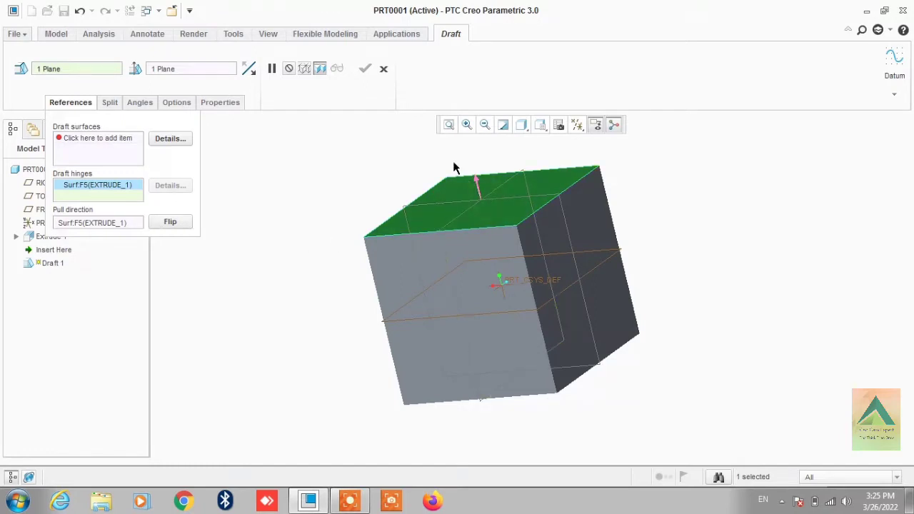
left_click(171, 221)
left_click(172, 223)
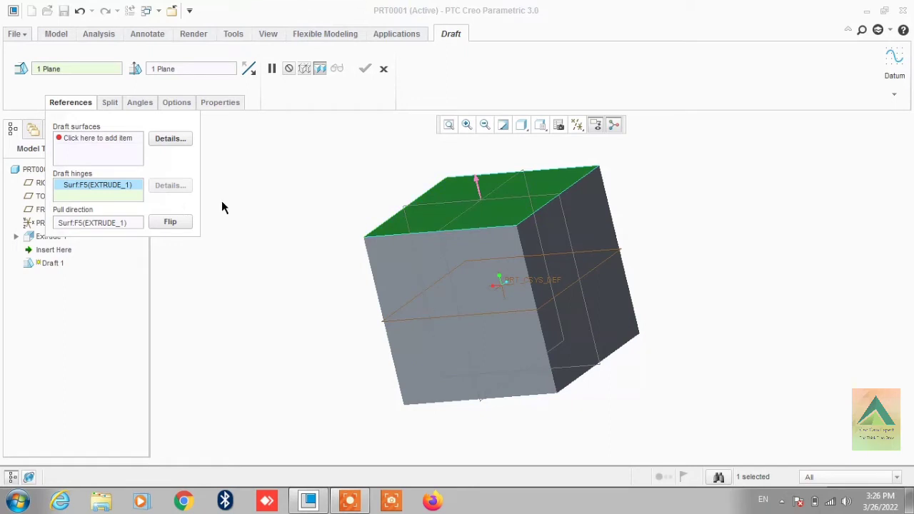
left_click(102, 148)
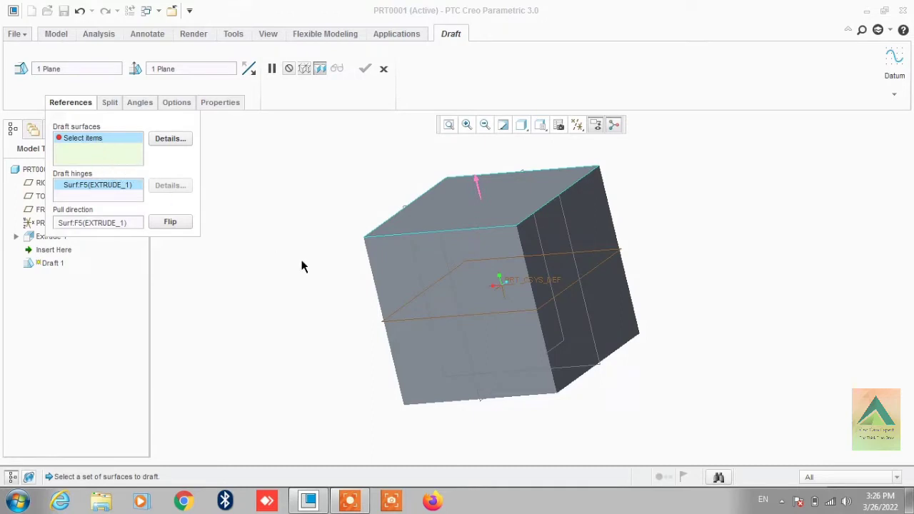
- Select the cube's front face as the draft surface with a 10° draft angle
left_click(433, 289)
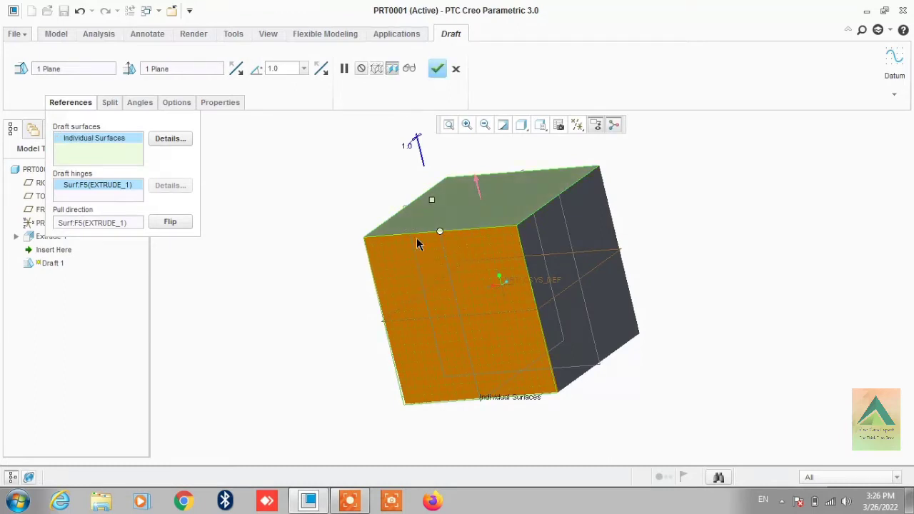
double_click(288, 67)
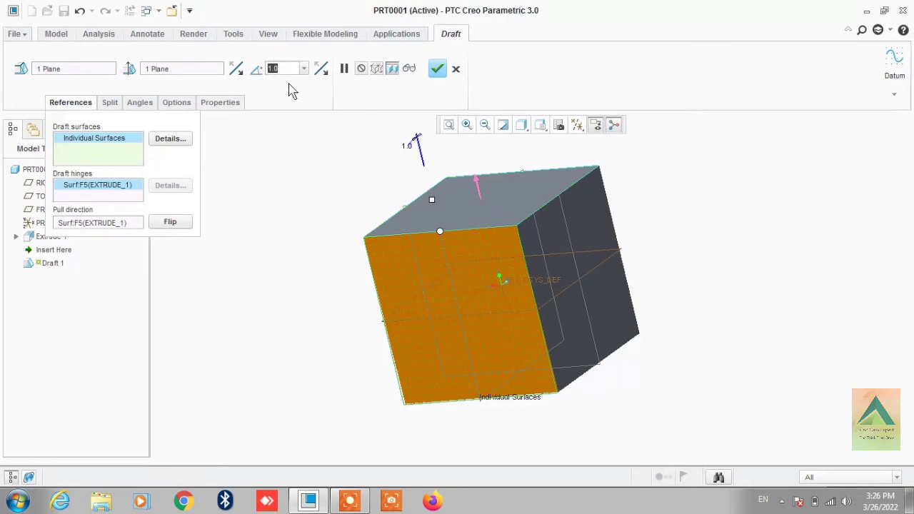
type("1")
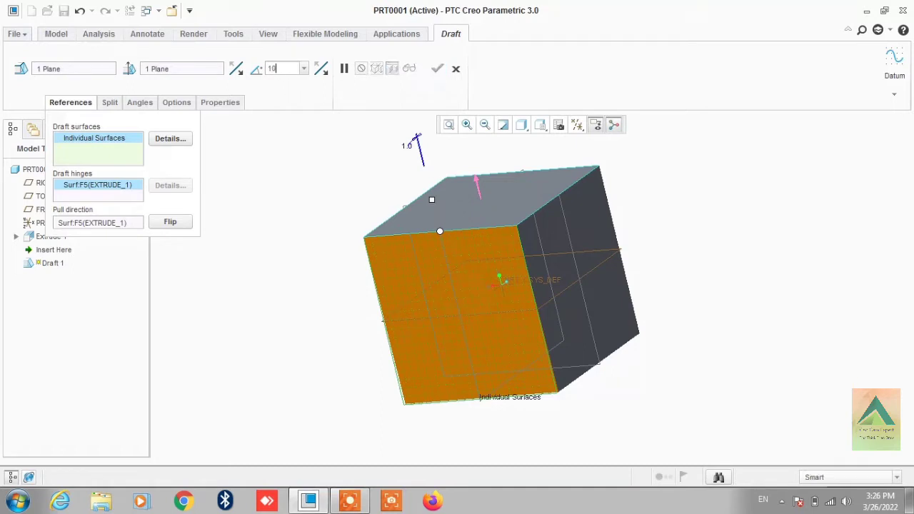
key("Return")
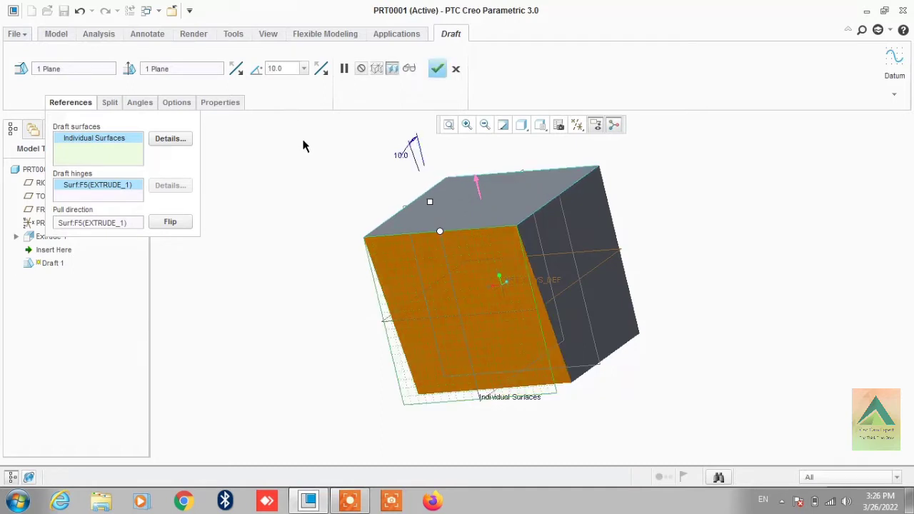
- Check the draft direction by flipping it and complete Draft 1
mouse_move(692, 247)
middle_mouse_down()
mouse_move(695, 239)
mouse_move(587, 266)
mouse_move(614, 257)
mouse_move(643, 261)
middle_mouse_up()
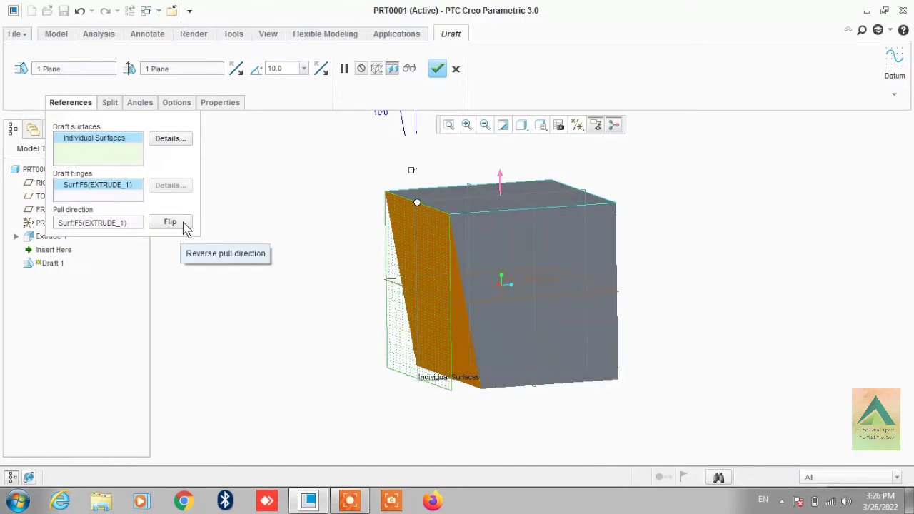
left_click(172, 223)
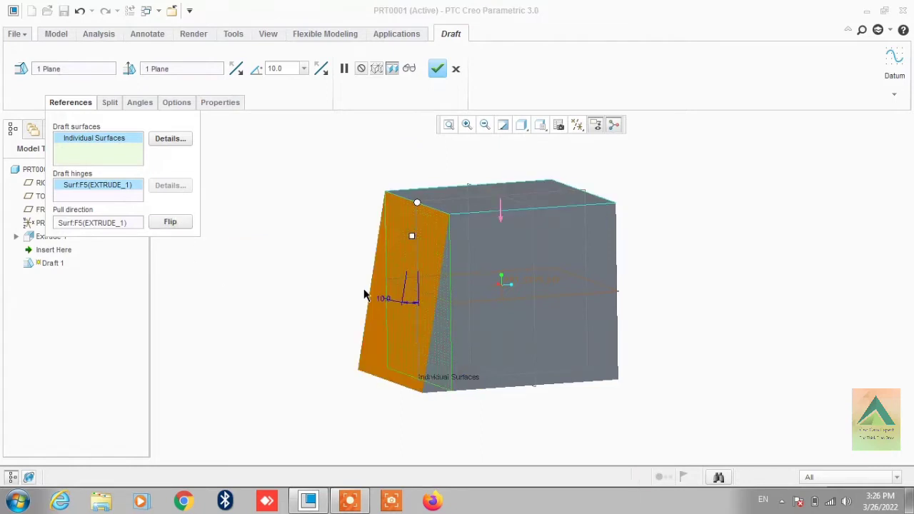
left_click(191, 221)
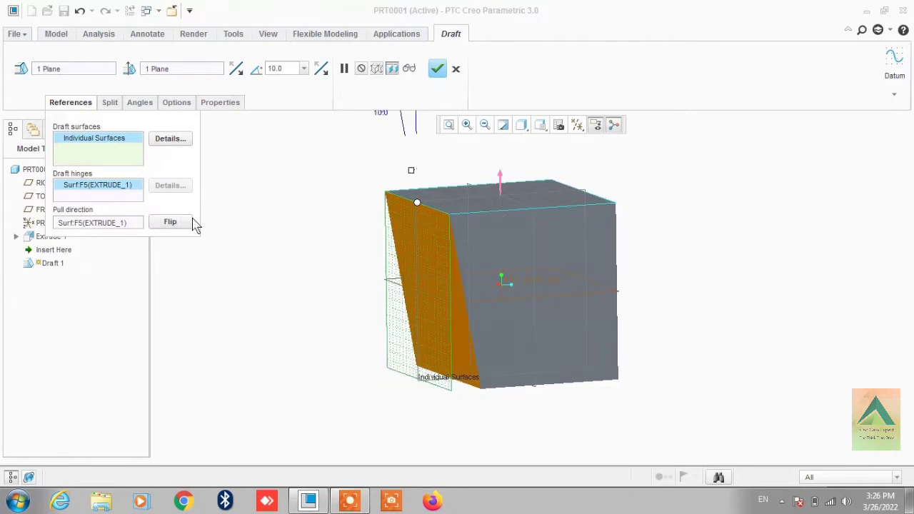
left_click(189, 222)
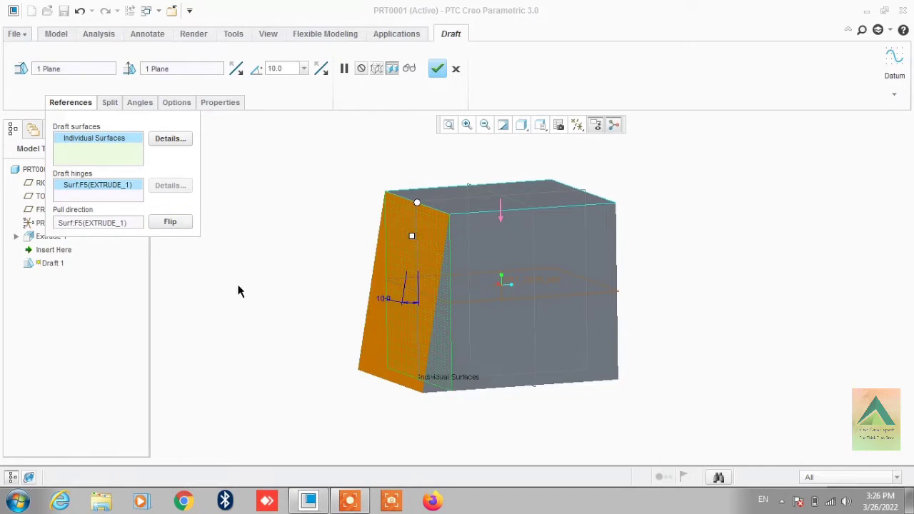
left_click(437, 69)
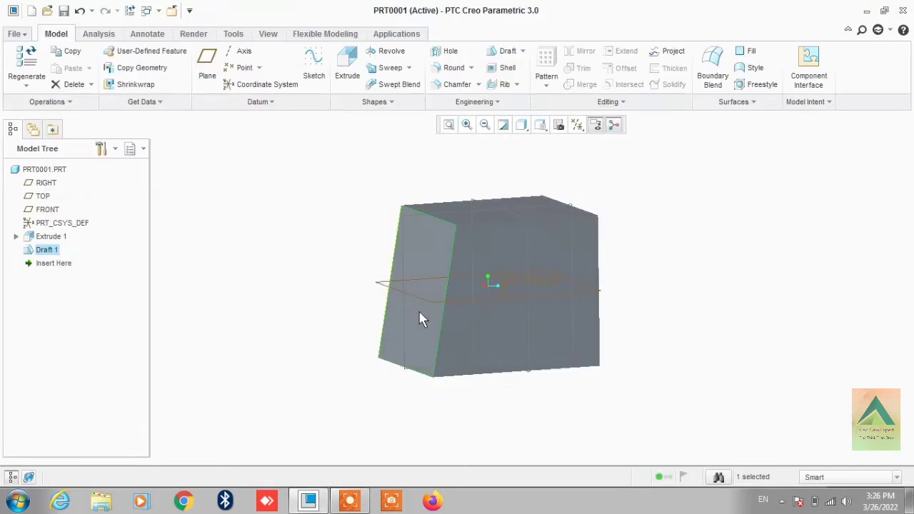
- Edit Definition of Draft 1 from the Model Tree and activate its Draft surfaces collector
mouse_move(424, 309)
middle_mouse_down()
mouse_move(388, 306)
mouse_move(400, 319)
mouse_move(430, 318)
mouse_move(417, 317)
middle_mouse_up()
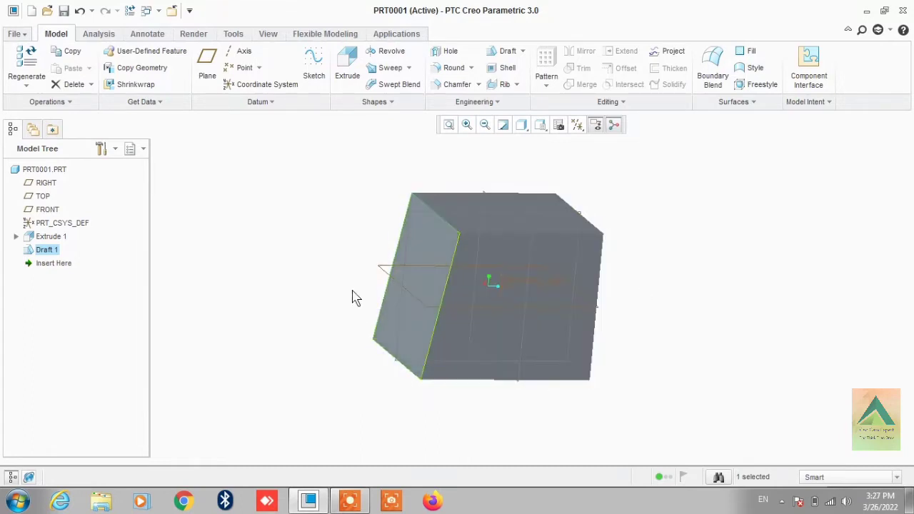
right_click(43, 256)
left_click(90, 276)
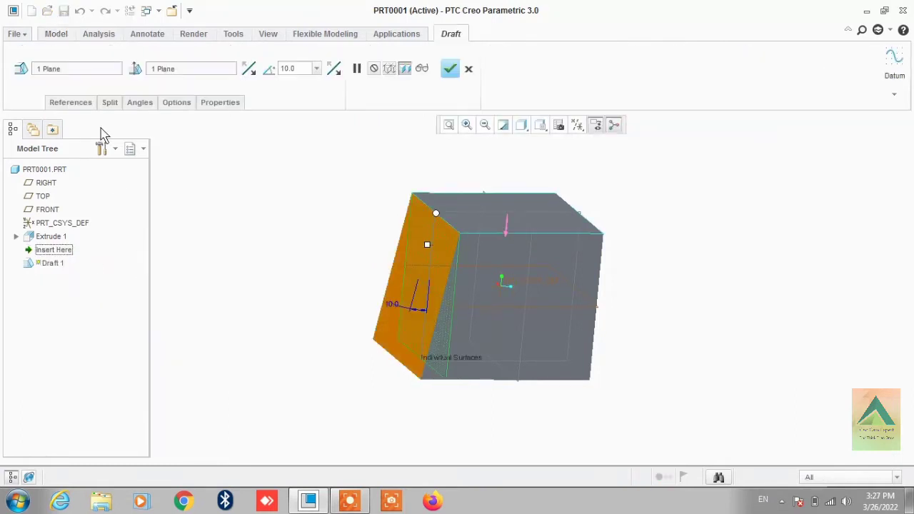
left_click(68, 104)
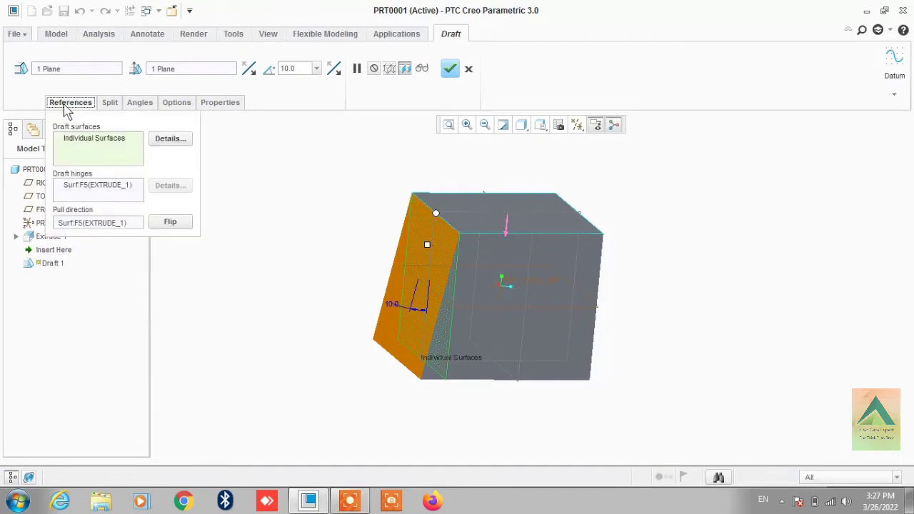
left_click(120, 144)
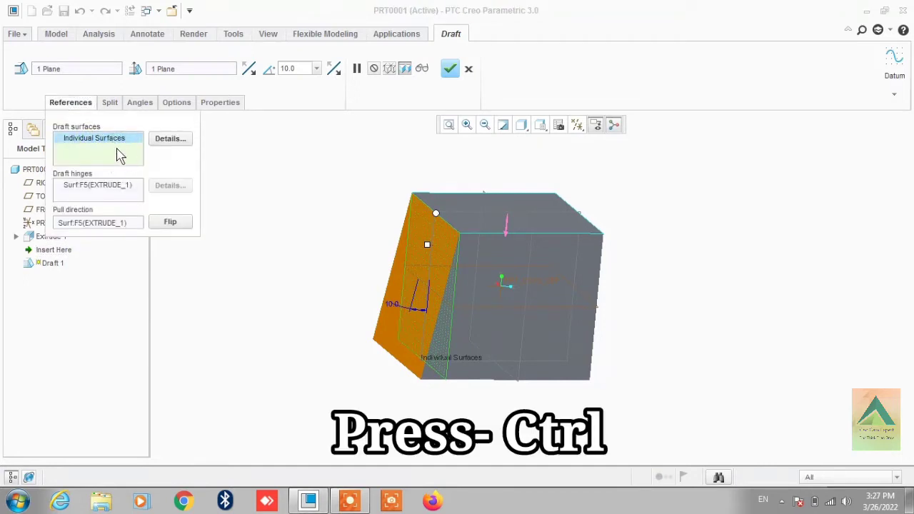
- Add the other side faces, including the right side, to Draft 1 at 10° and finish it
left_click(506, 328, "ctrl")
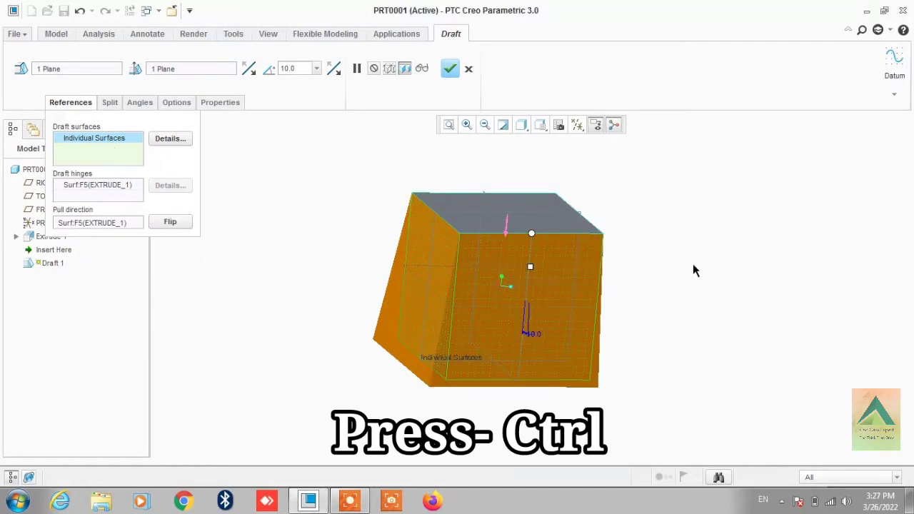
mouse_move(636, 322)
middle_mouse_down()
mouse_move(594, 312)
mouse_move(664, 348)
middle_mouse_up()
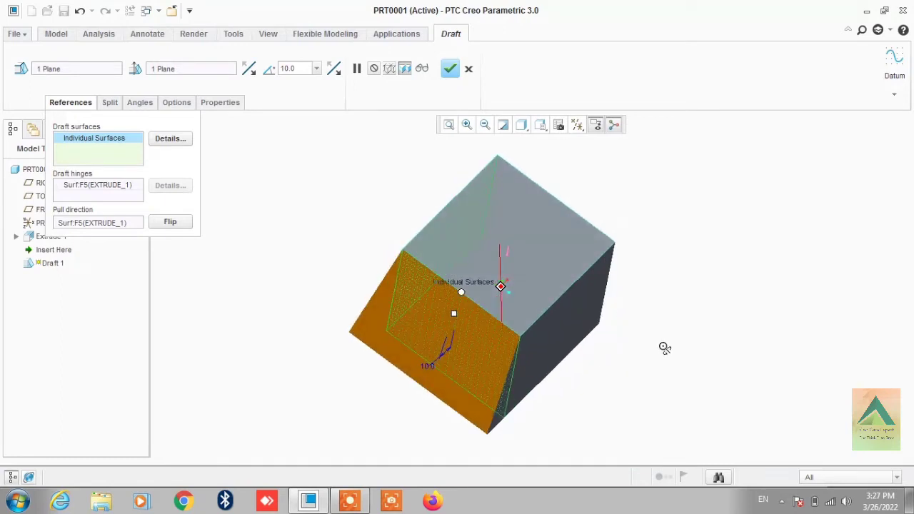
middle_click_drag(679, 361, 665, 345)
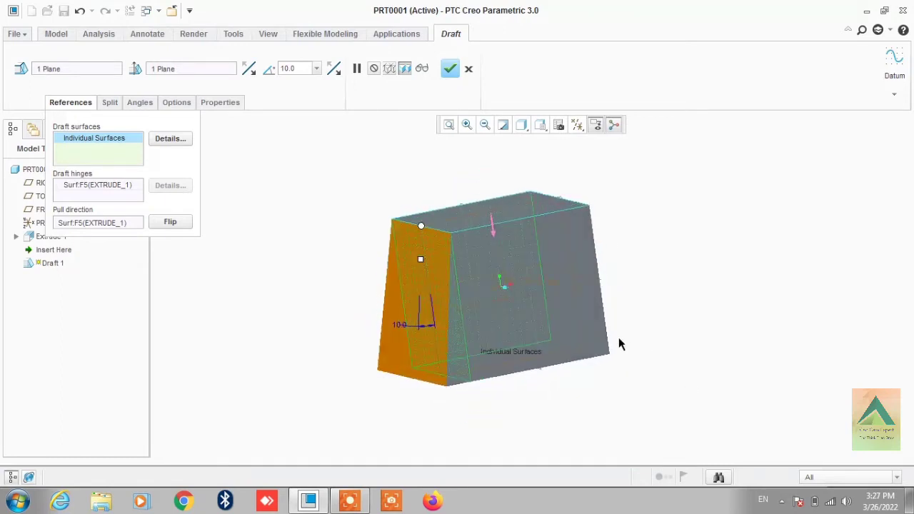
left_click(579, 332)
mouse_move(747, 397)
middle_mouse_down()
mouse_move(667, 419)
mouse_move(671, 433)
mouse_move(537, 367)
middle_mouse_up()
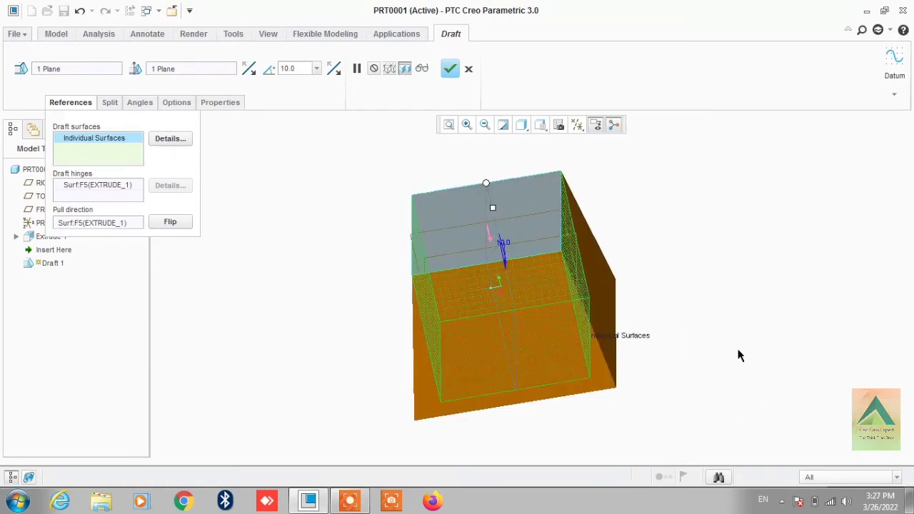
mouse_move(738, 357)
middle_mouse_down()
mouse_move(705, 316)
mouse_move(684, 336)
mouse_move(688, 371)
middle_mouse_up()
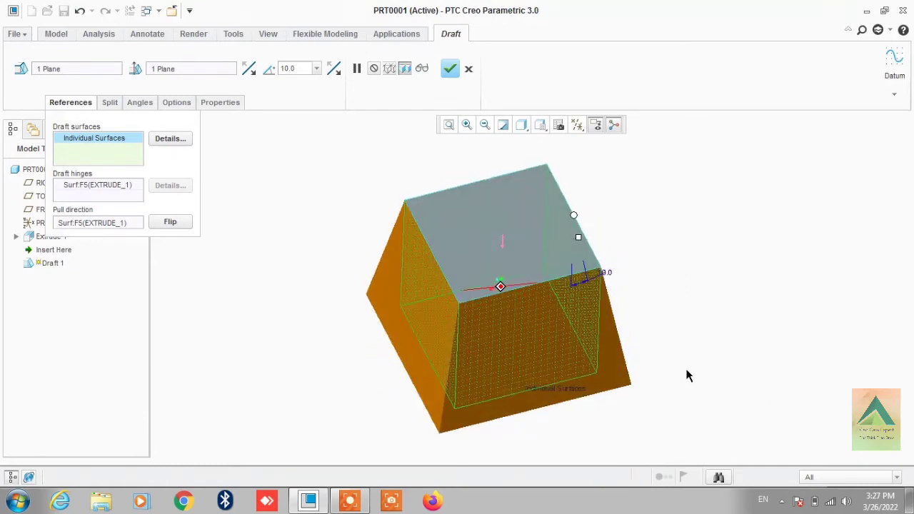
left_click(450, 70)
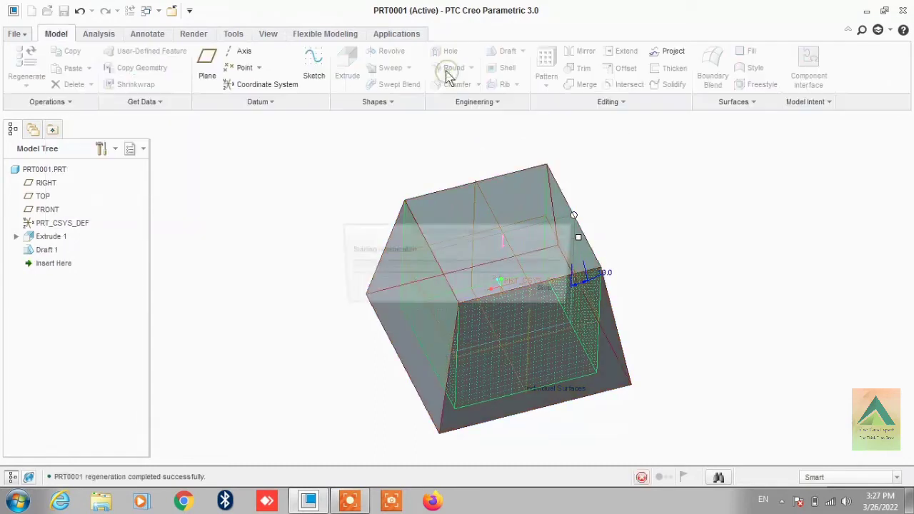
- With the old draft deleted, view the plain cube from a corner and start a new Draft
mouse_move(700, 276)
middle_mouse_down()
mouse_move(678, 319)
mouse_move(673, 247)
mouse_move(702, 240)
mouse_move(728, 255)
mouse_move(726, 276)
mouse_move(731, 250)
mouse_move(698, 266)
middle_mouse_up()
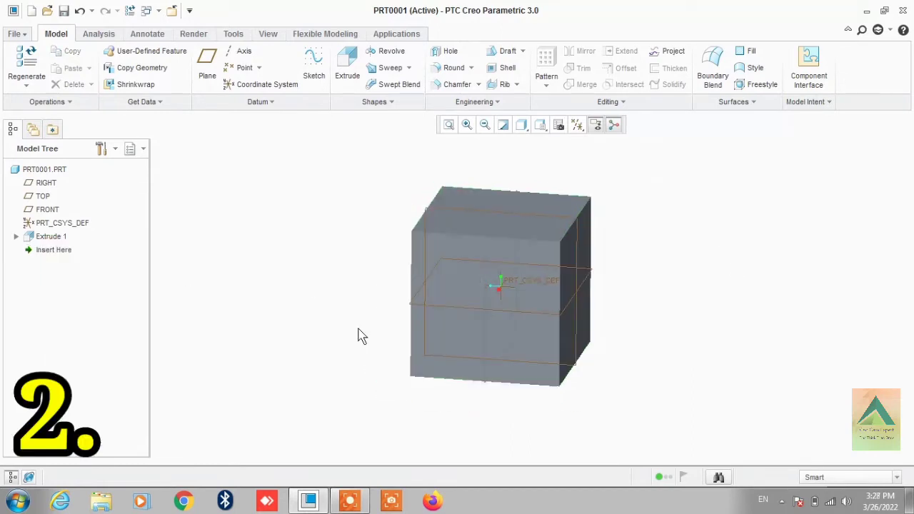
middle_click_drag(357, 337, 336, 307)
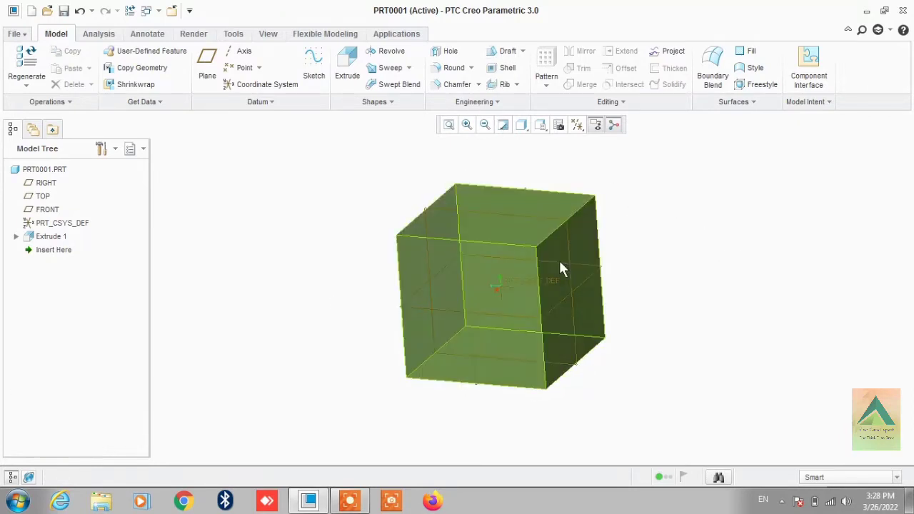
left_click(503, 51)
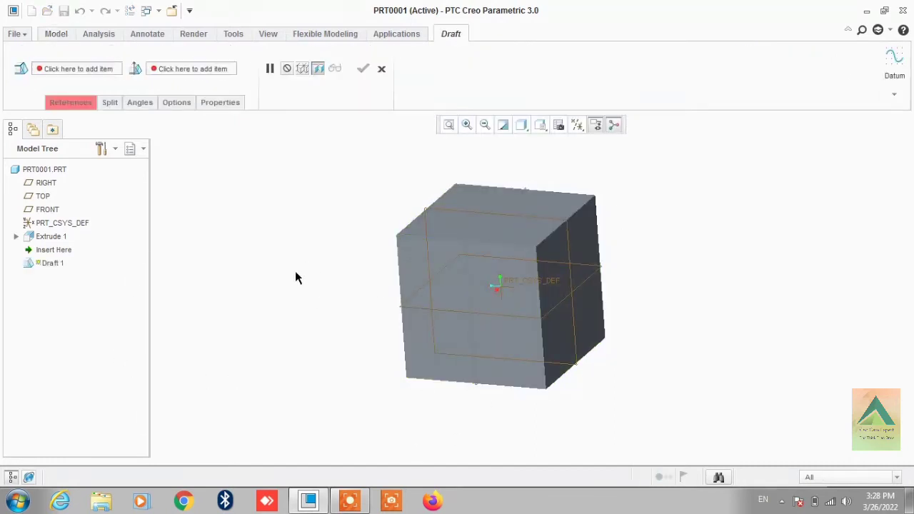
- Use the TOP datum plane (TOP:F2) as draft hinge, then activate the Draft surfaces collector
left_click(57, 103)
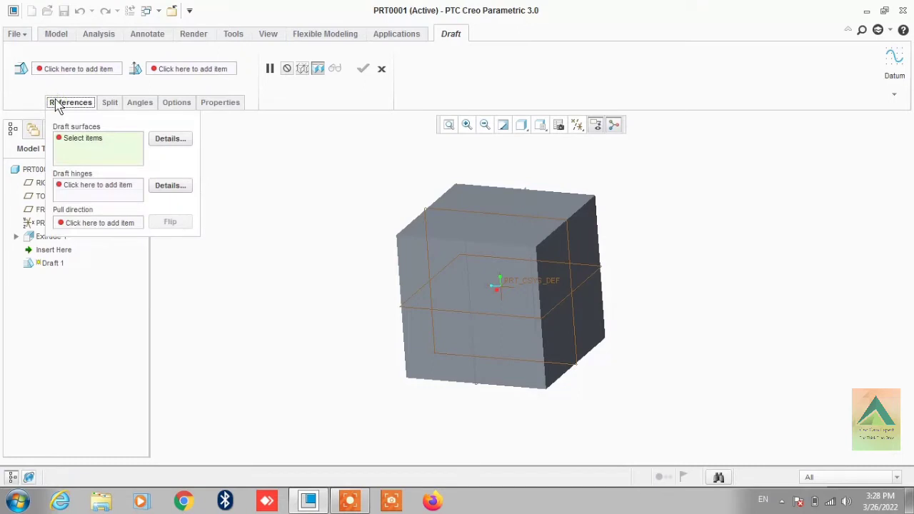
left_click(72, 191)
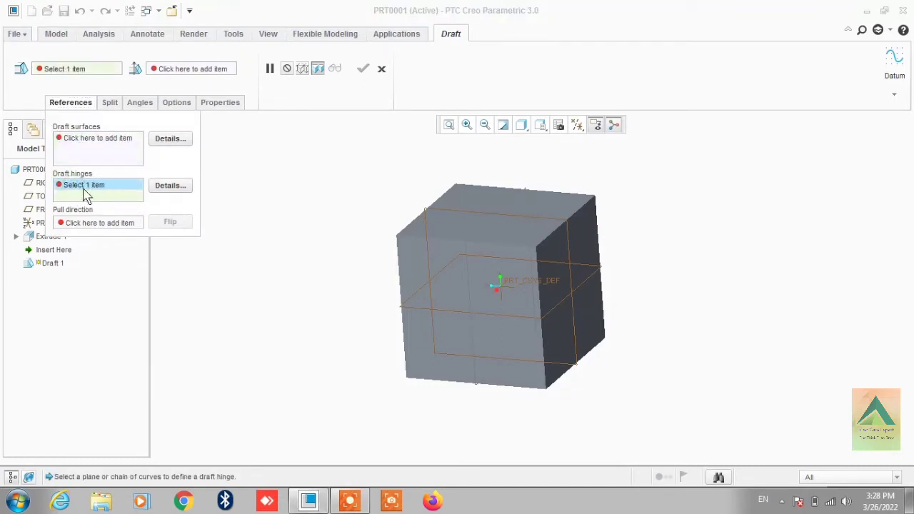
left_click(482, 315)
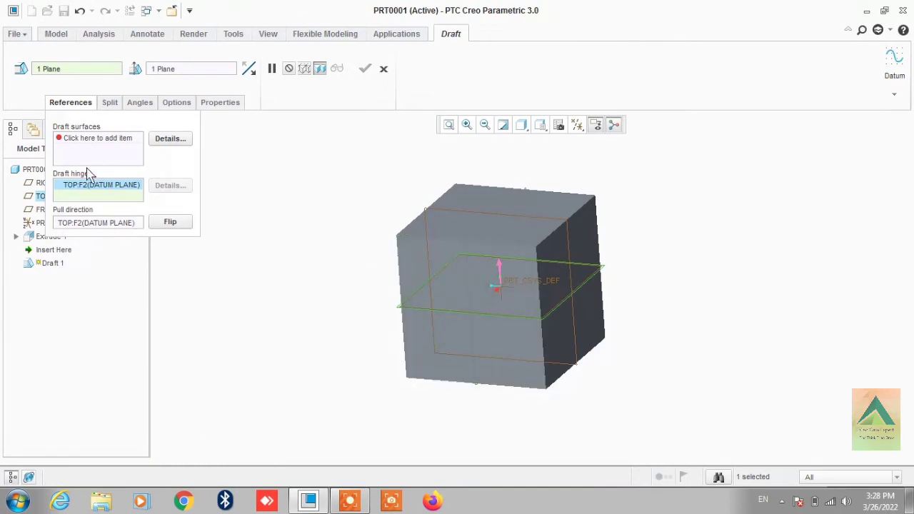
left_click(97, 145)
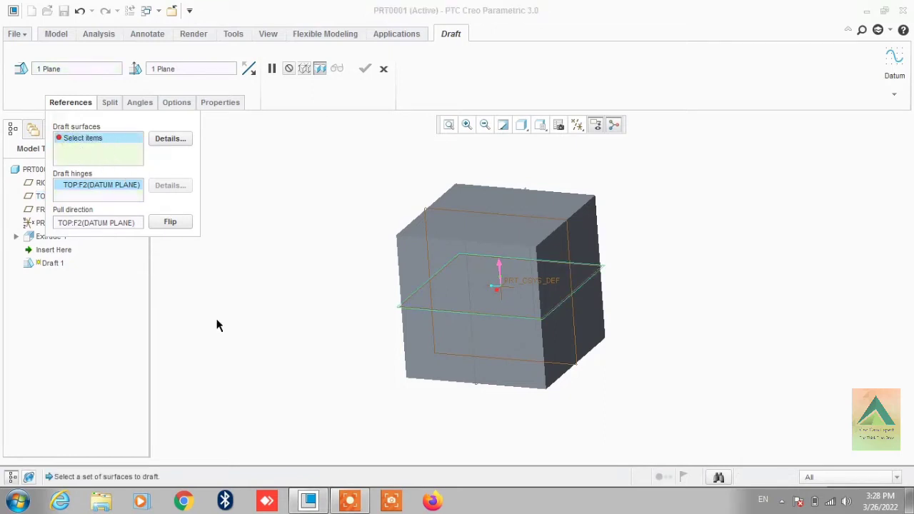
- Draft the front face split by draft hinge, with sides drafted independently
left_click(440, 285)
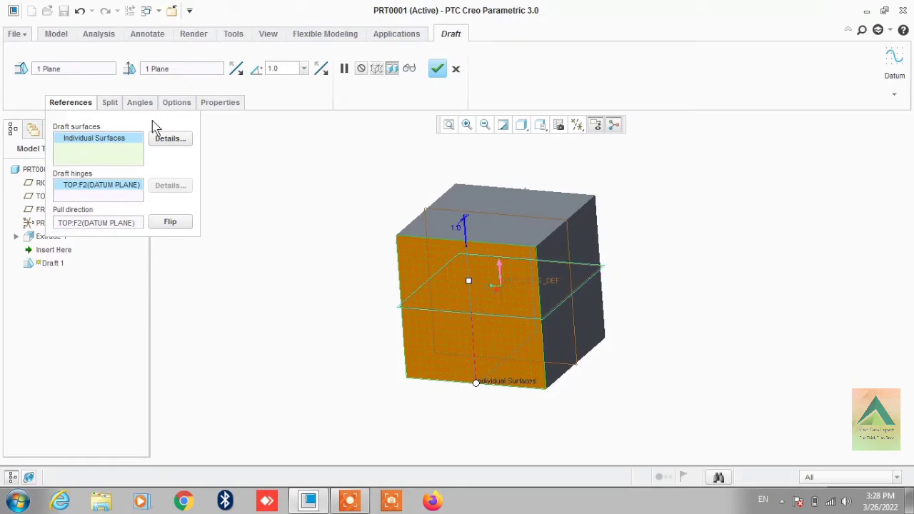
left_click(109, 103)
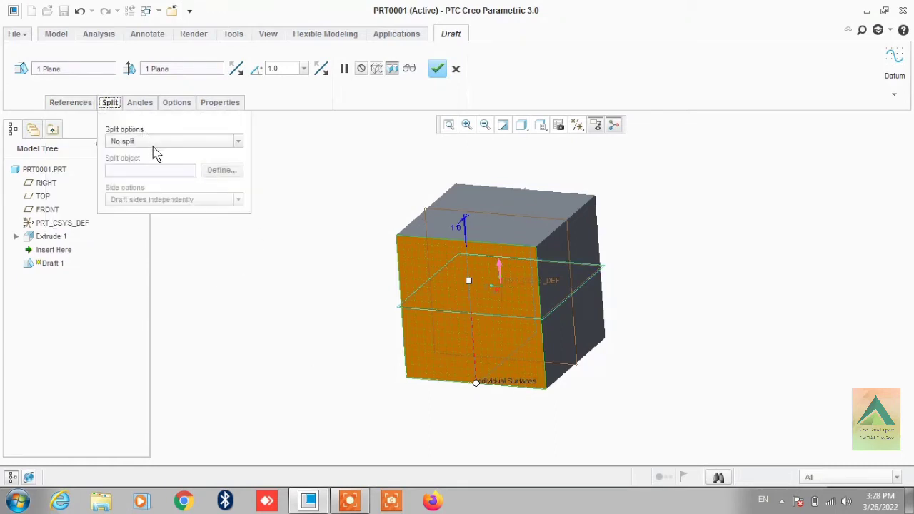
left_click(153, 142)
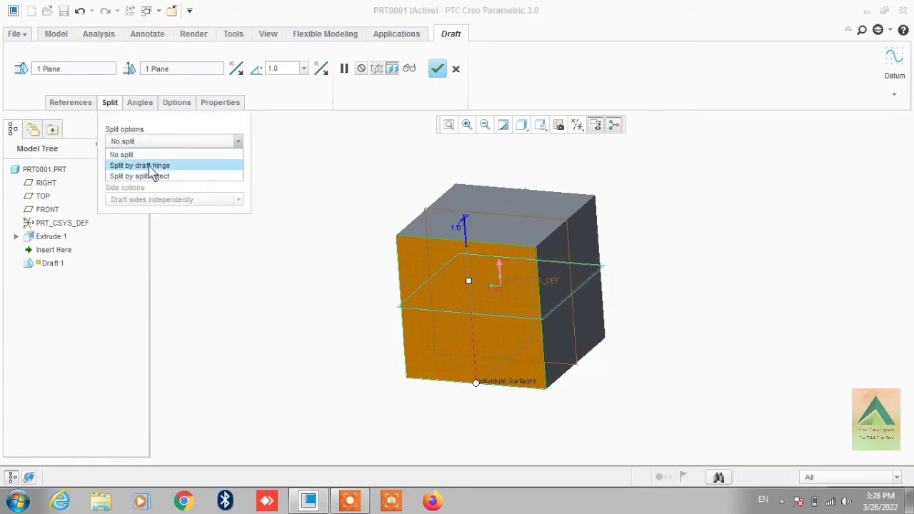
left_click(194, 170)
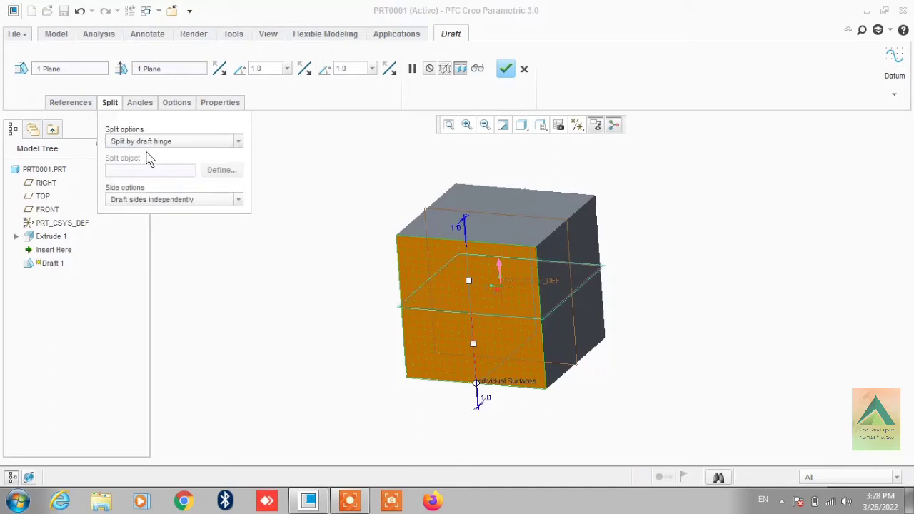
left_click(183, 203)
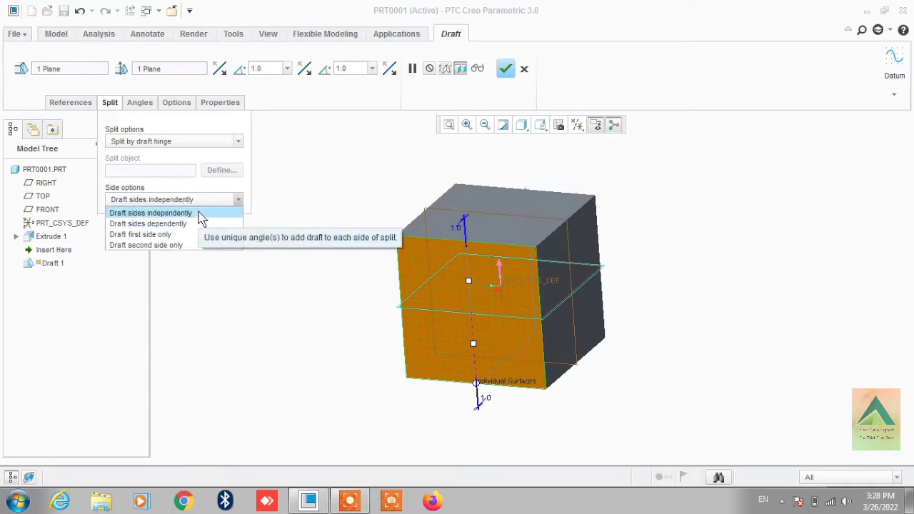
mouse_move(151, 212)
left_click(203, 214)
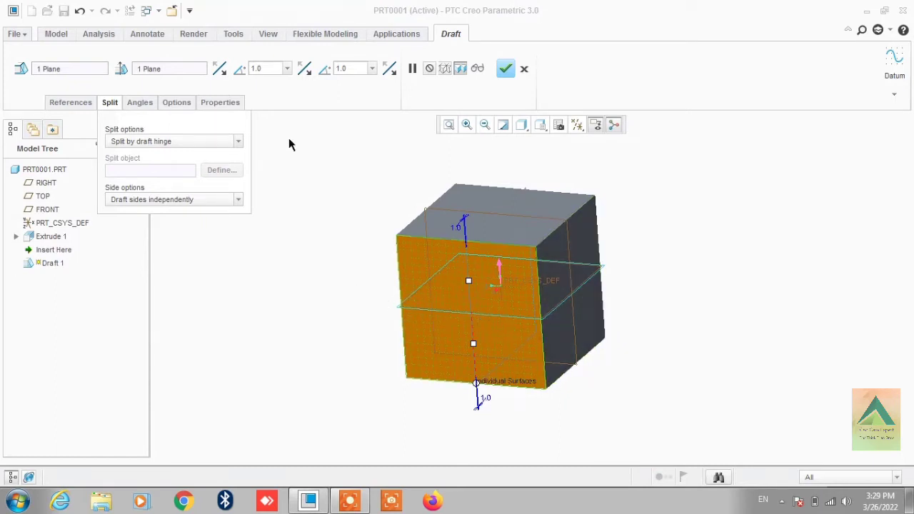
- Set the split draft angles to 15° for the first side and 10° for the second
double_click(259, 69)
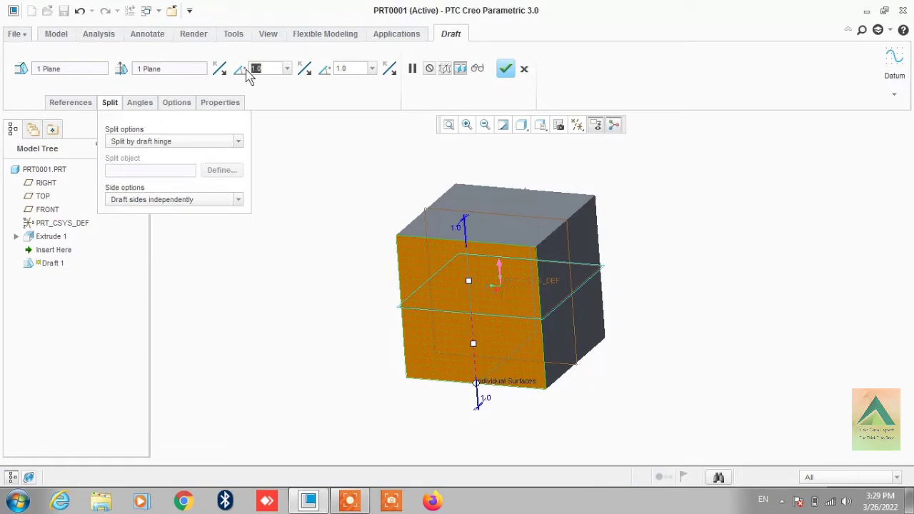
type("5")
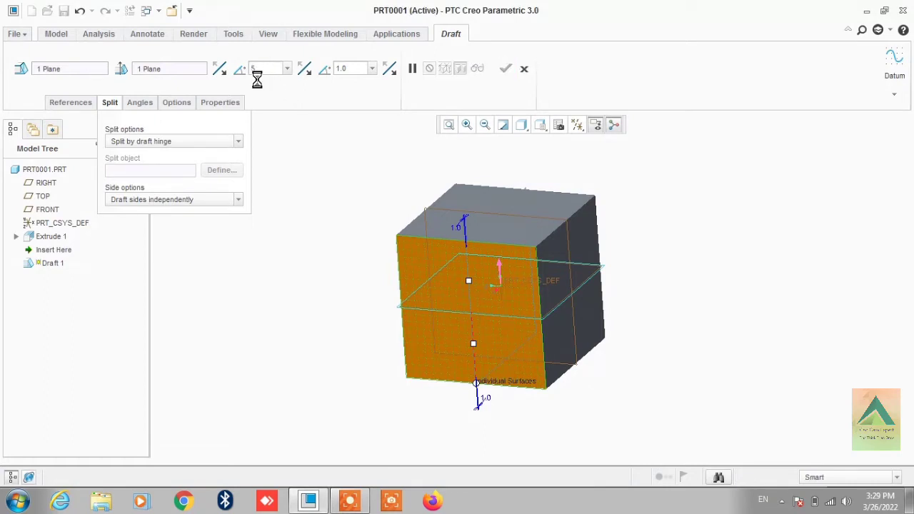
double_click(346, 69)
type("1")
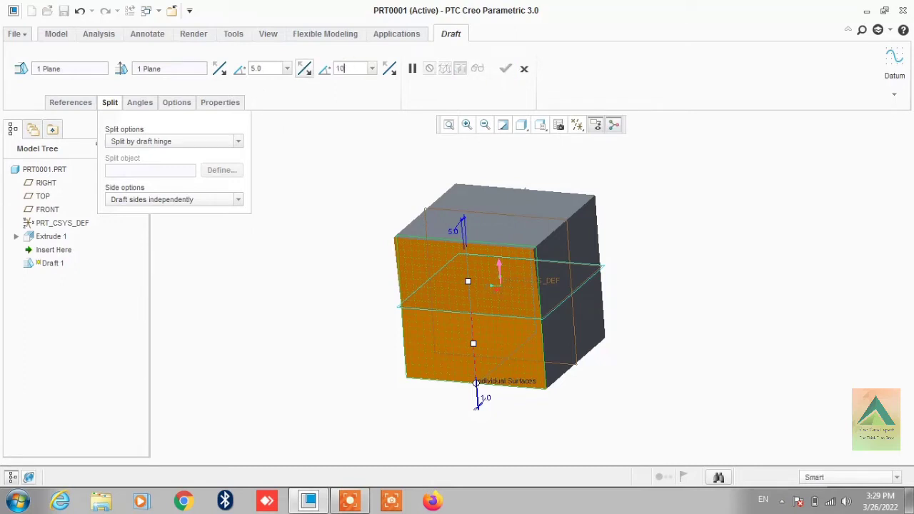
key("Return")
mouse_move(730, 333)
middle_mouse_down()
mouse_move(753, 322)
mouse_move(667, 319)
mouse_move(683, 321)
middle_mouse_up()
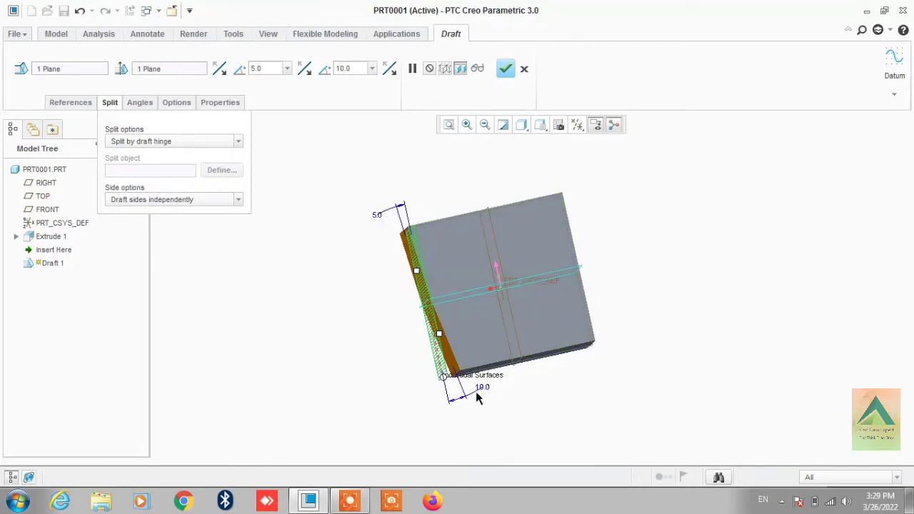
left_click(261, 68)
type("15")
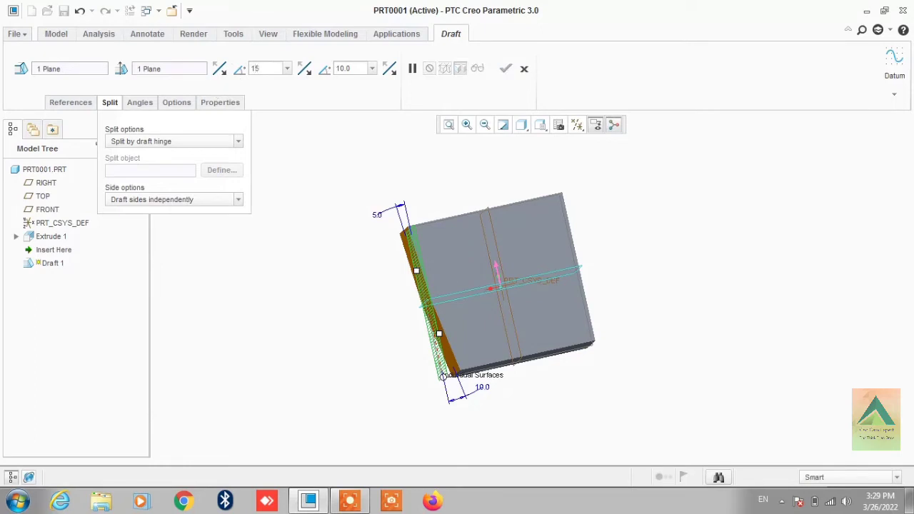
key("Return")
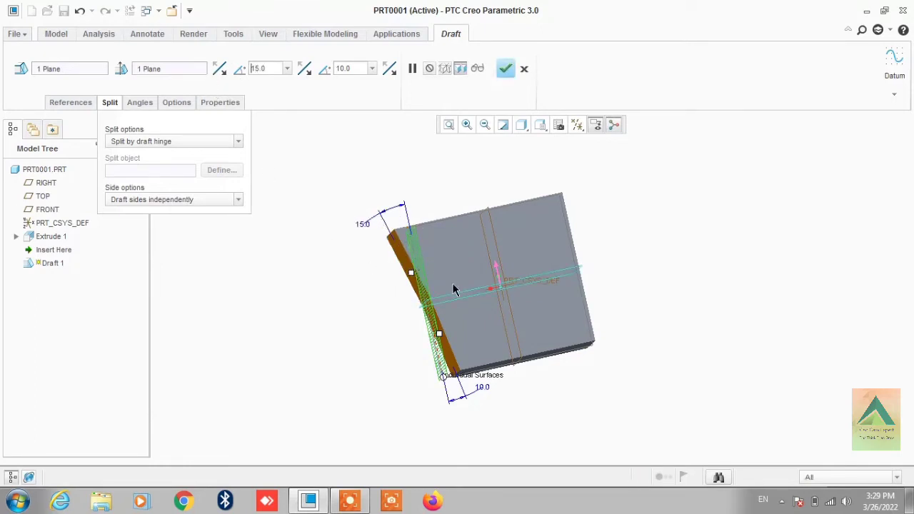
- Flip each side's draft direction and flip it back to compare
left_click(220, 75)
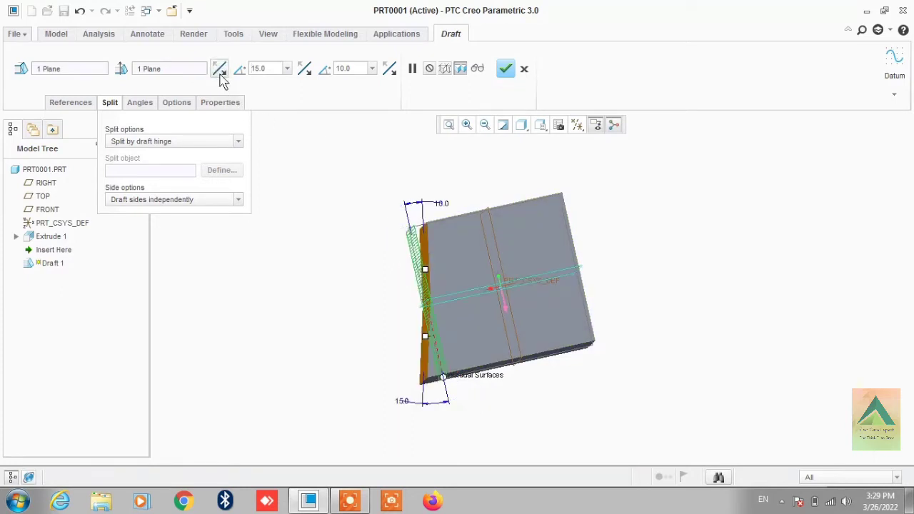
left_click(220, 76)
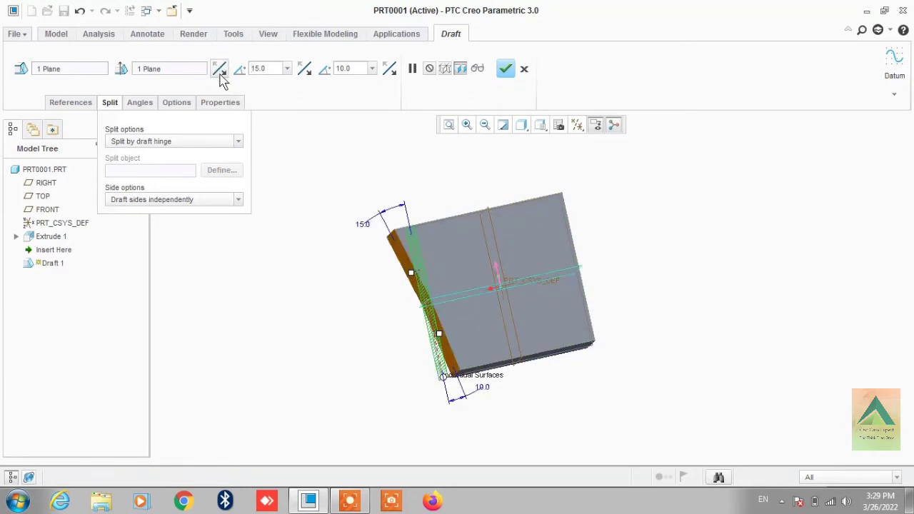
left_click(305, 71)
left_click(306, 71)
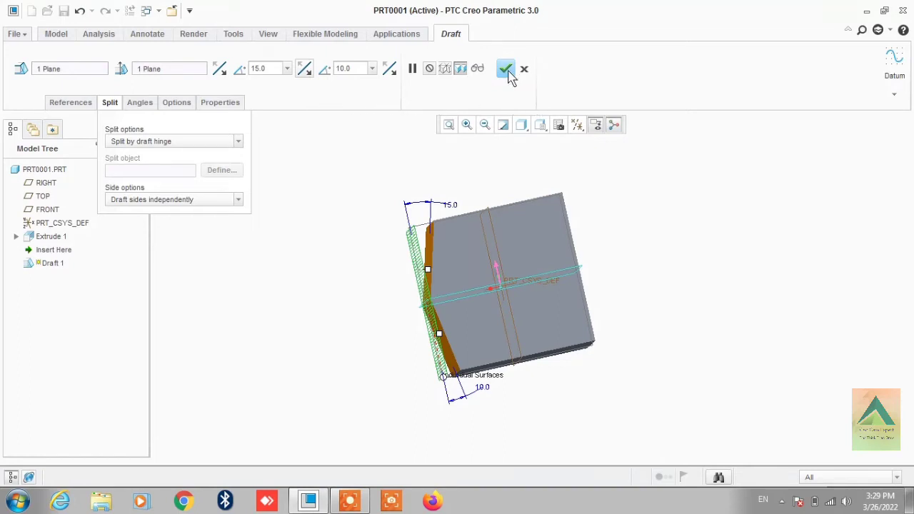
- Complete the 15°/10° split draft, inspect the cube, and Edit Definition of Draft 1
left_click(507, 72)
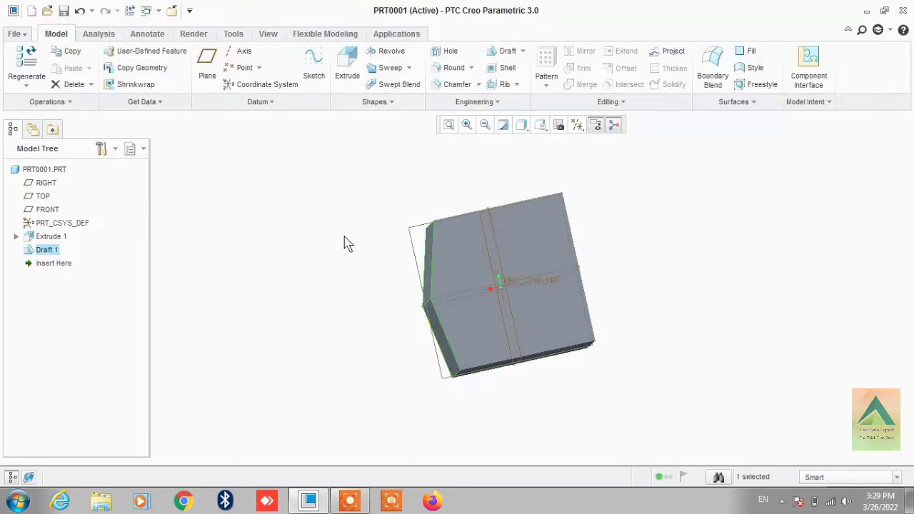
middle_click_drag(343, 243, 362, 250)
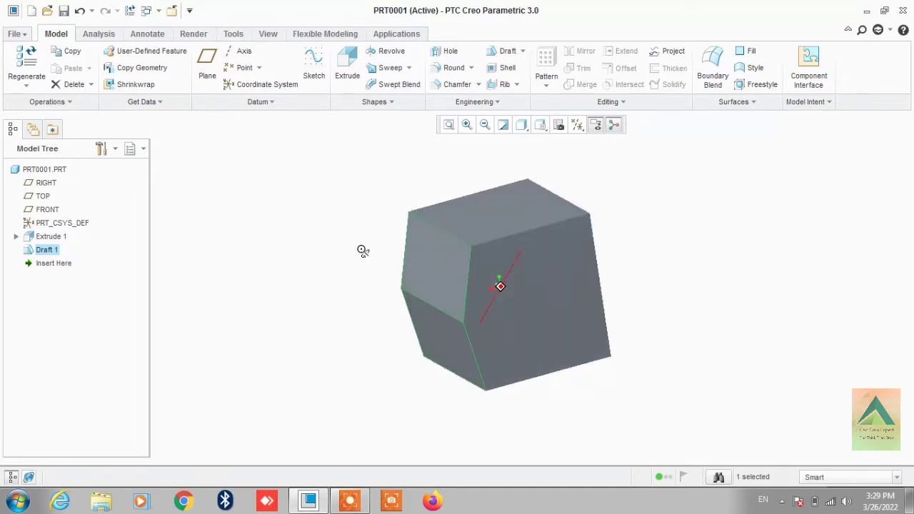
right_click(44, 251)
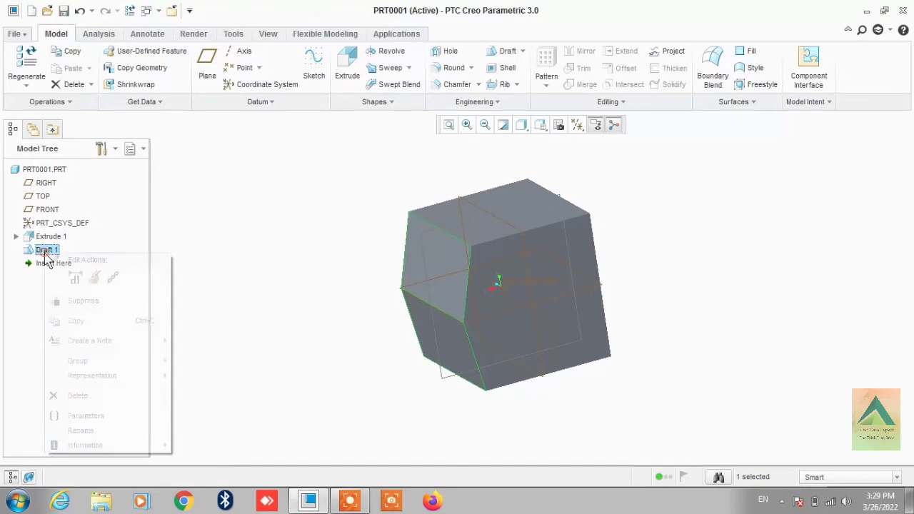
left_click(93, 278)
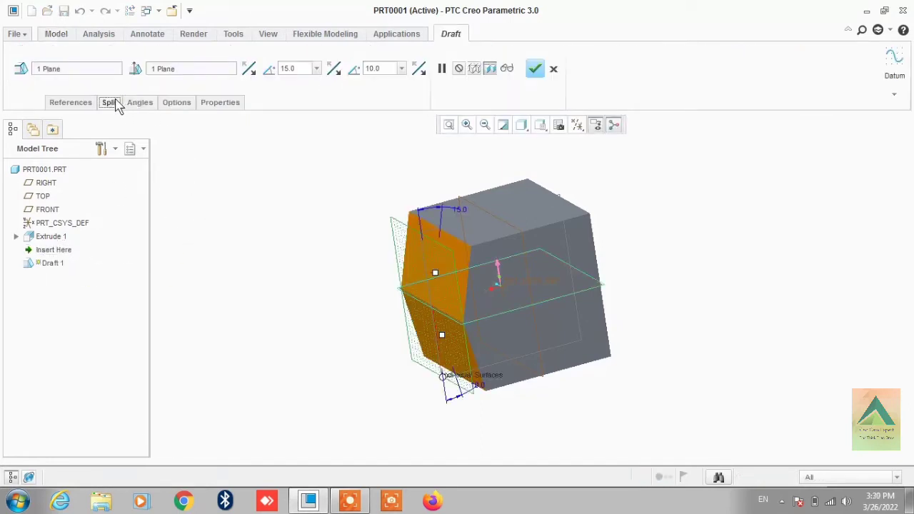
- Make both sides of the split draft dependently at a single 20° angle
left_click(112, 104)
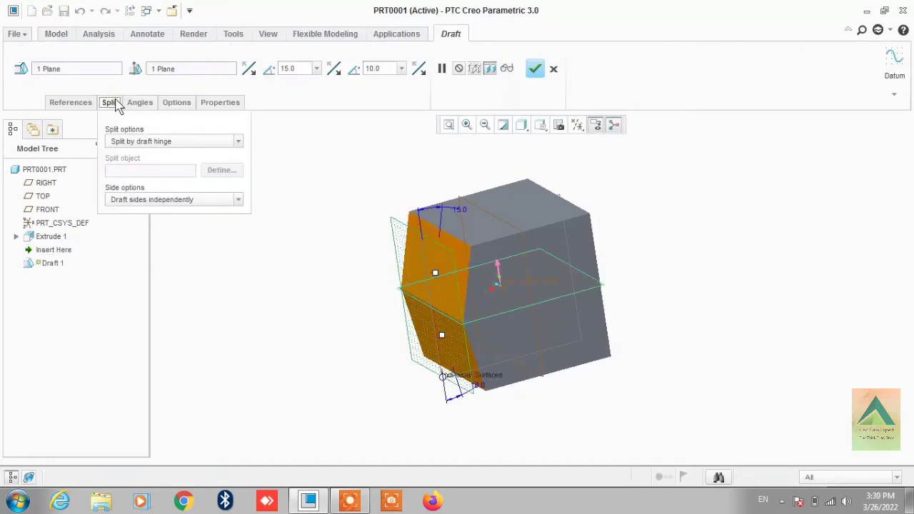
left_click(148, 202)
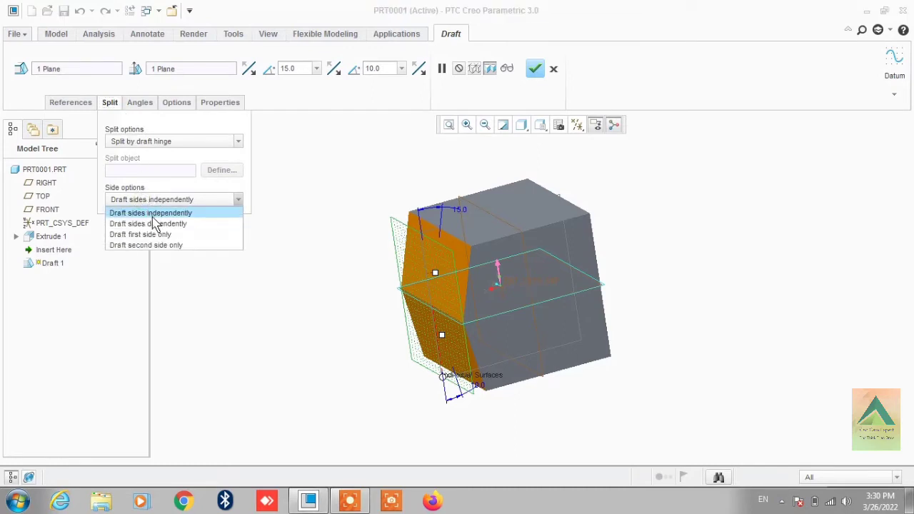
left_click(166, 226)
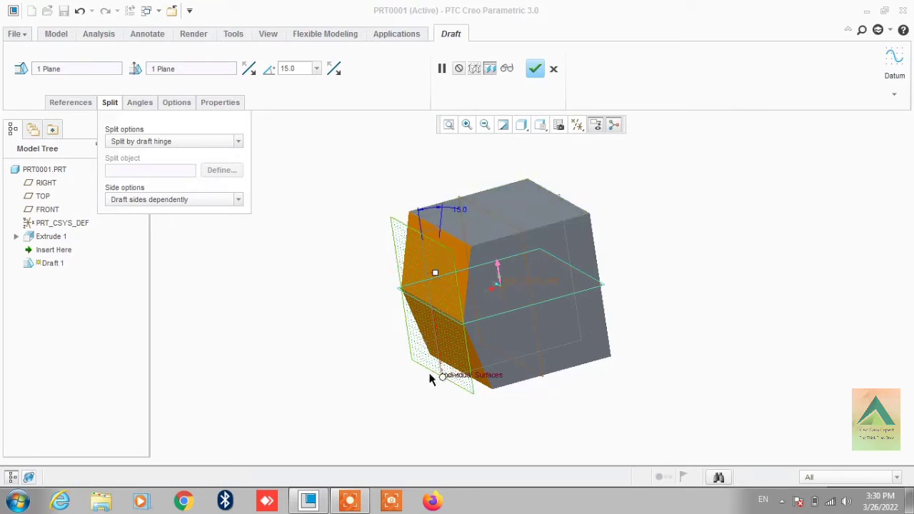
double_click(299, 69)
type("2")
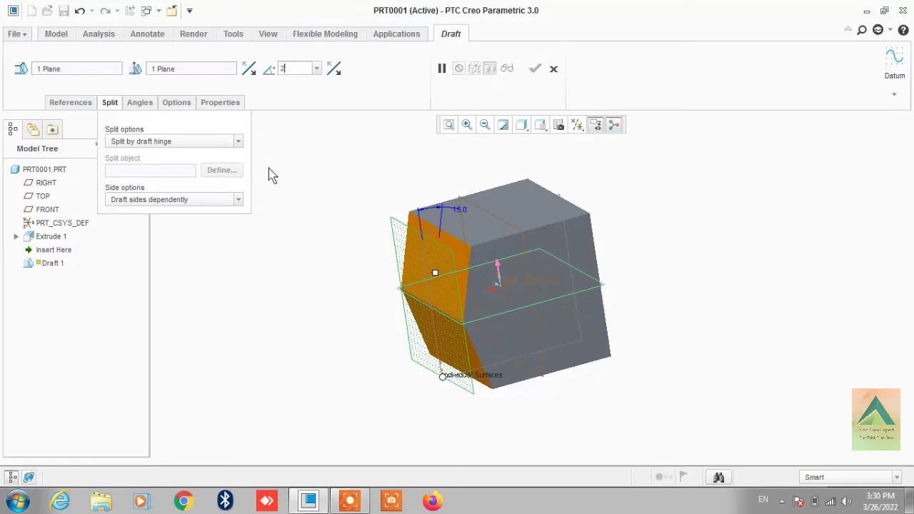
type("0.0")
key("Return")
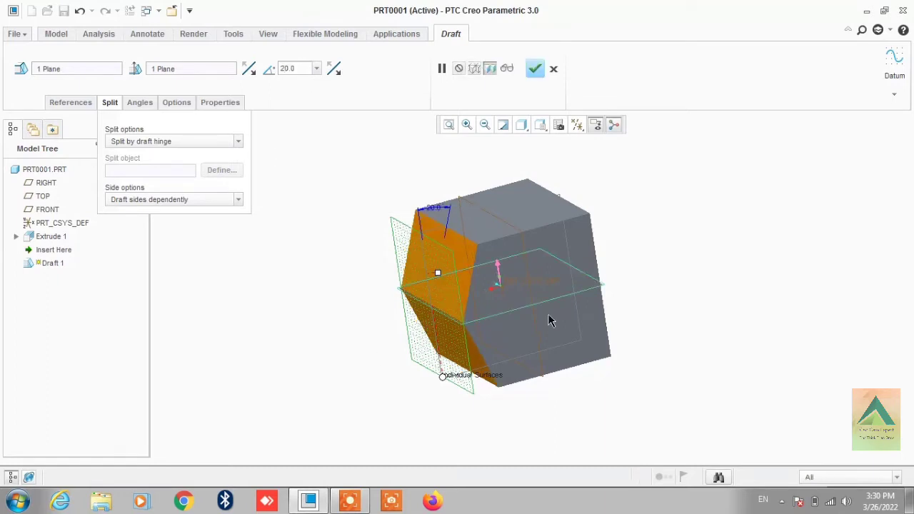
- Compare the flipped draft directions, keep the original one, and complete the draft
left_click(255, 73)
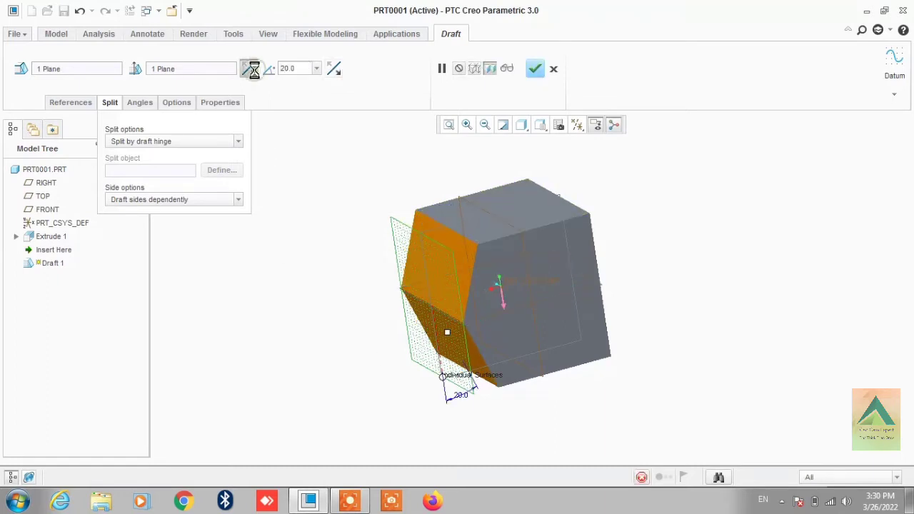
left_click(340, 78)
left_click(340, 79)
left_click(340, 78)
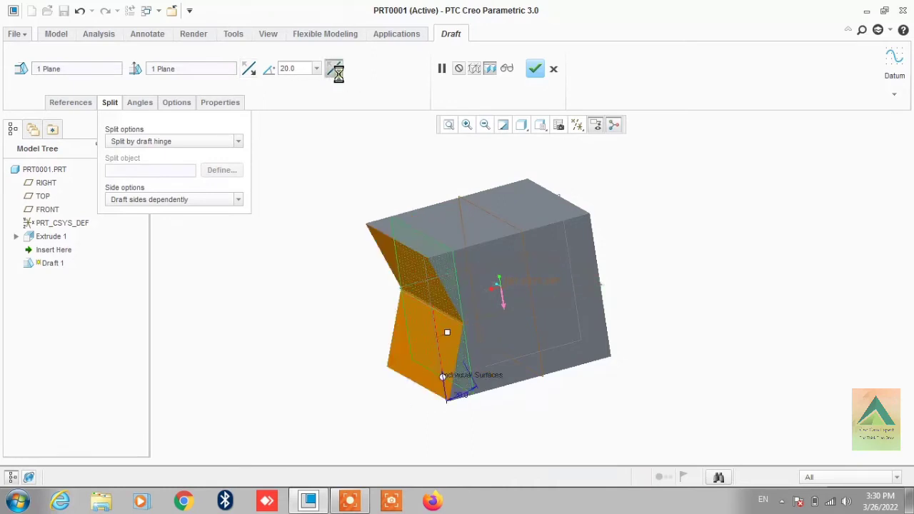
left_click(340, 79)
left_click(340, 78)
left_click(339, 79)
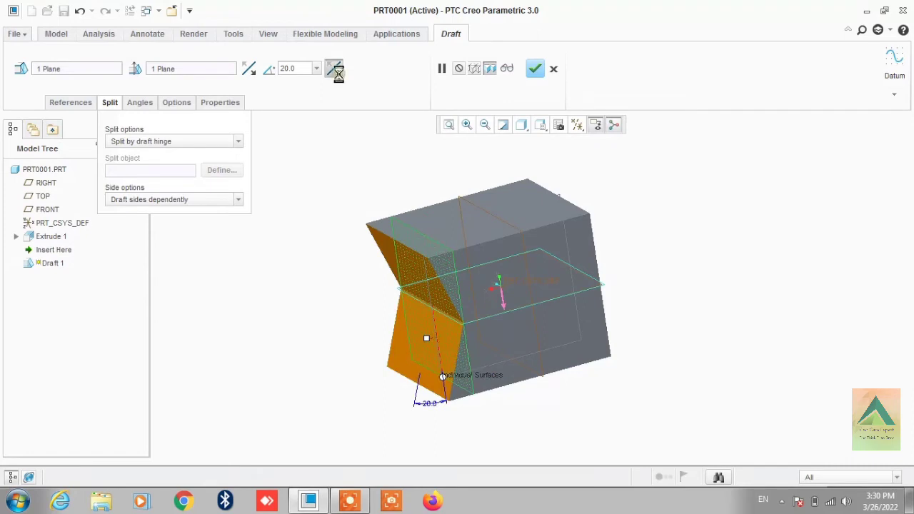
left_click(340, 79)
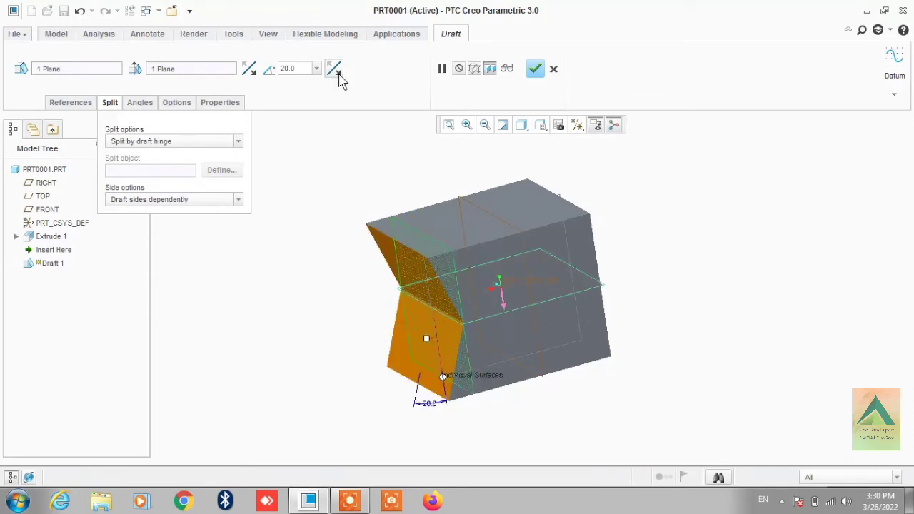
left_click(340, 78)
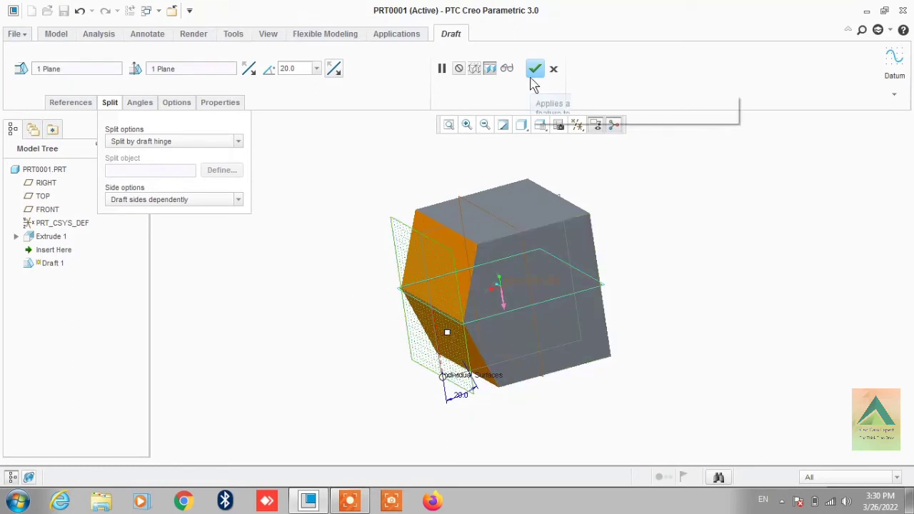
left_click(535, 68)
- Reopen Draft 1 with Edit Definition from the Model Tree and show its Split settings
left_click(429, 300)
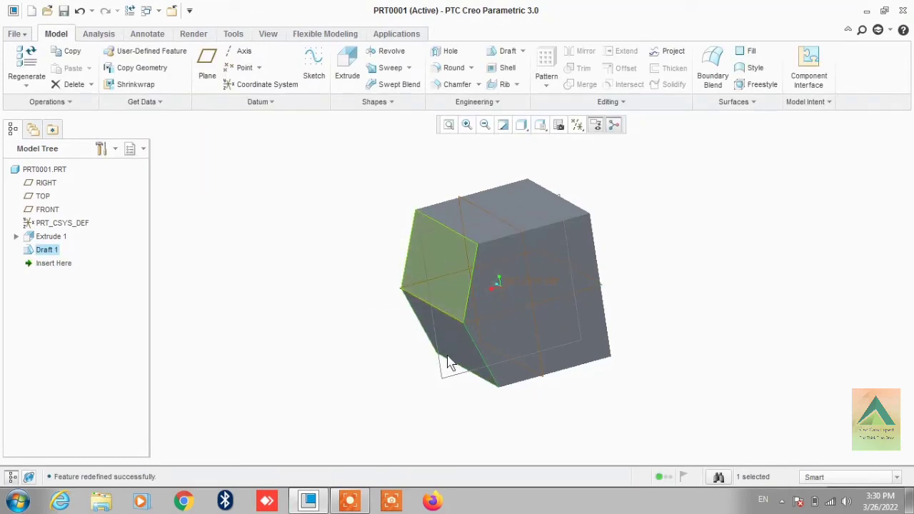
left_click(457, 290)
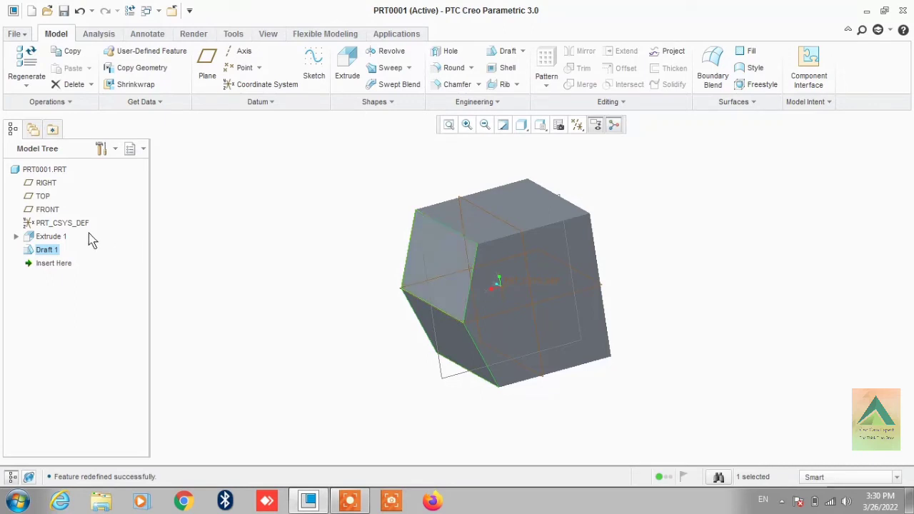
right_click(50, 255)
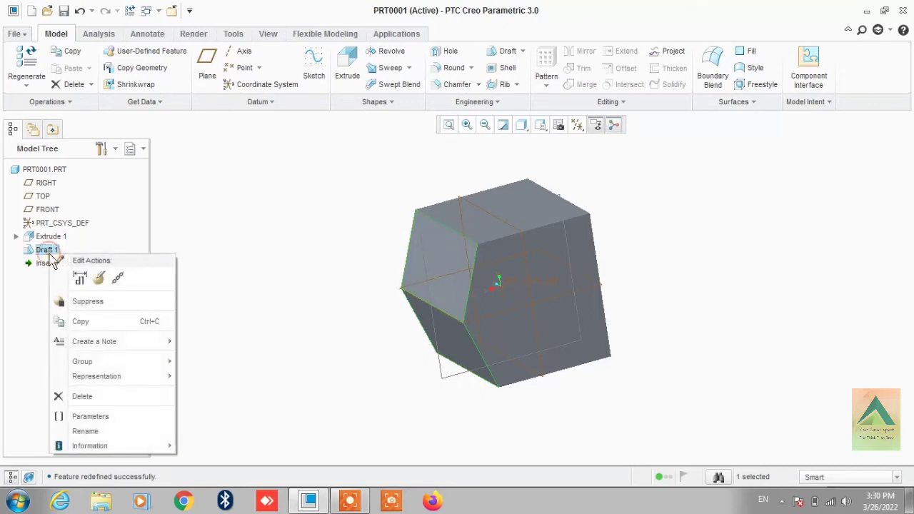
left_click(98, 279)
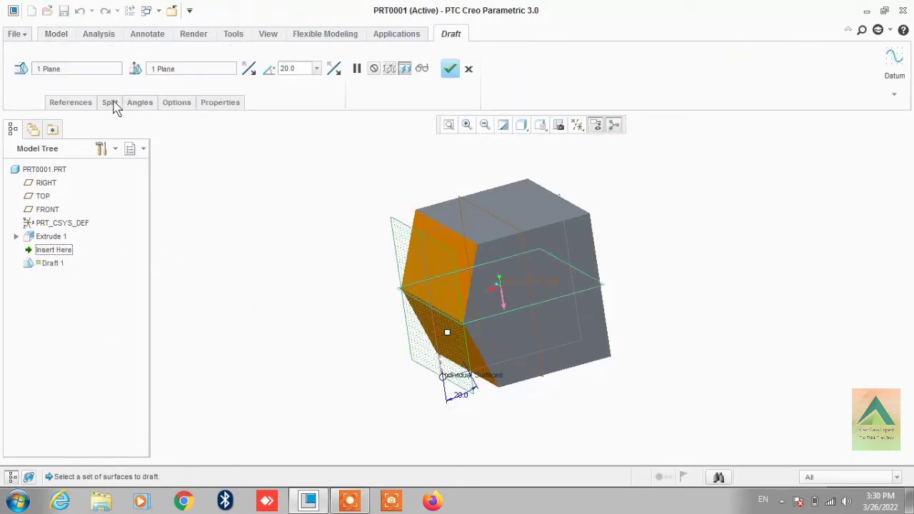
left_click(112, 105)
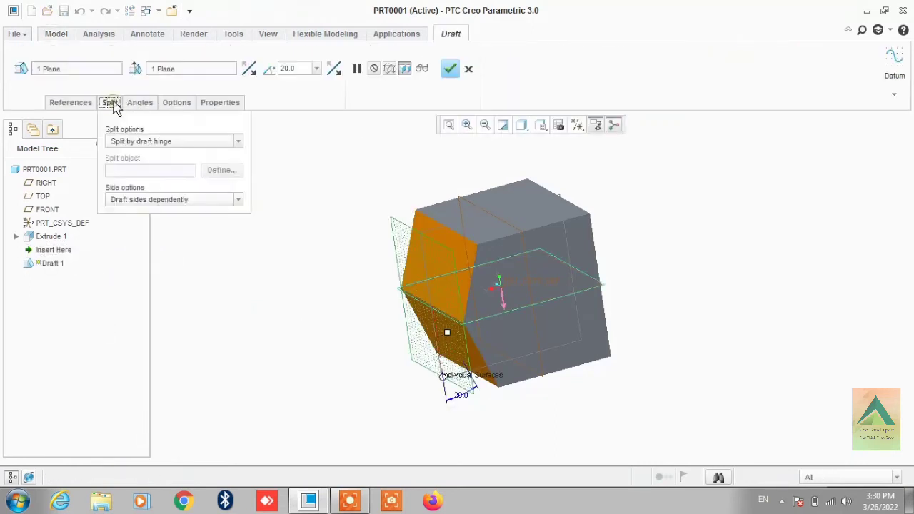
- Set the split to draft the first side only and flip the pull direction
left_click(150, 201)
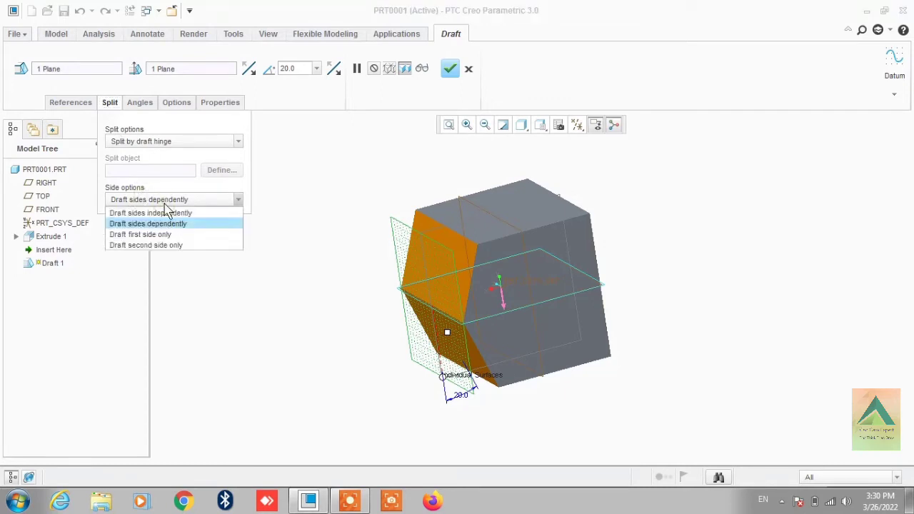
left_click(143, 235)
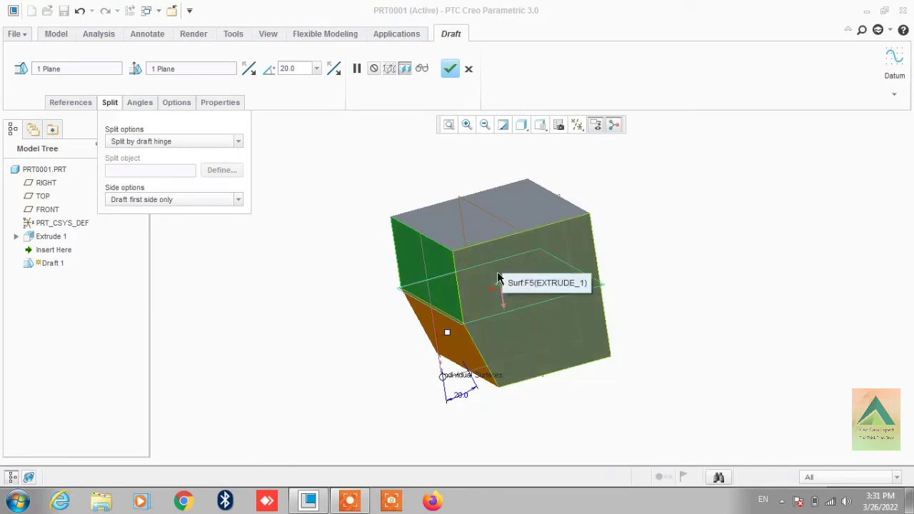
left_click(70, 102)
left_click(170, 223)
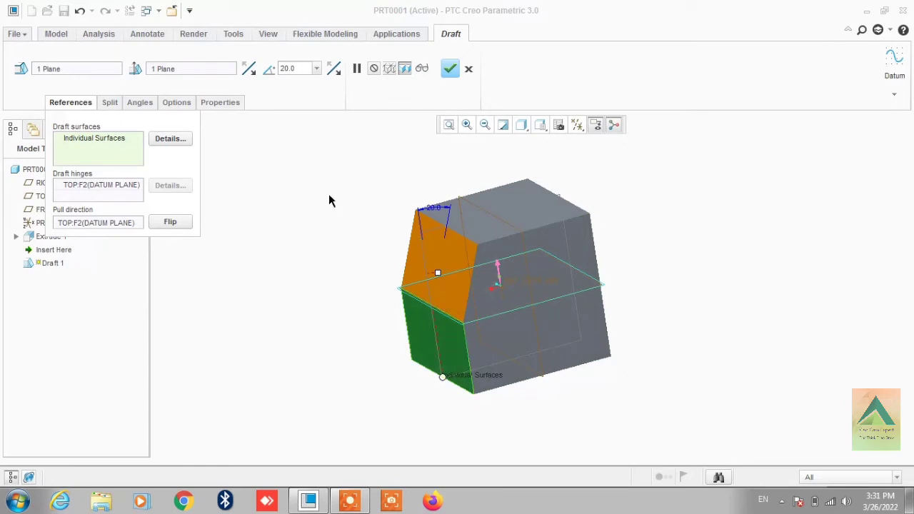
left_click(110, 105)
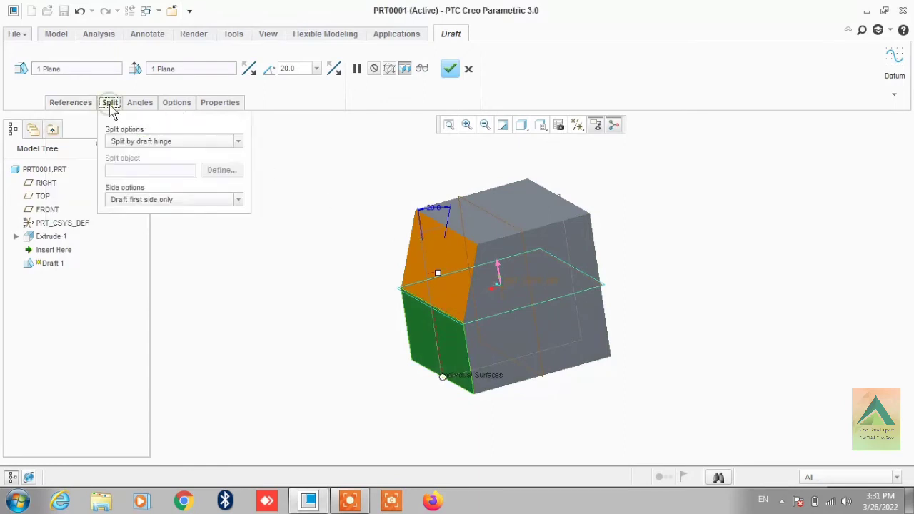
left_click(159, 200)
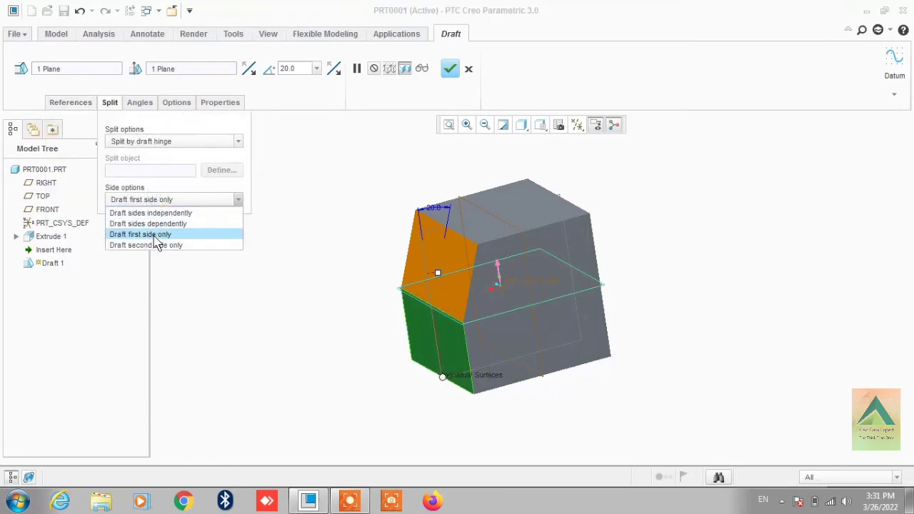
left_click(156, 234)
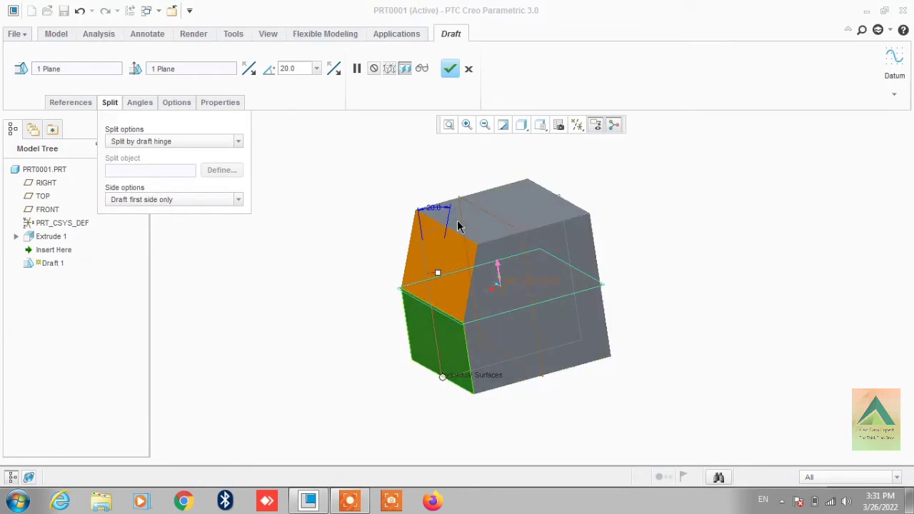
- Change the draft angle to 10° and compare both tilt directions
double_click(289, 68)
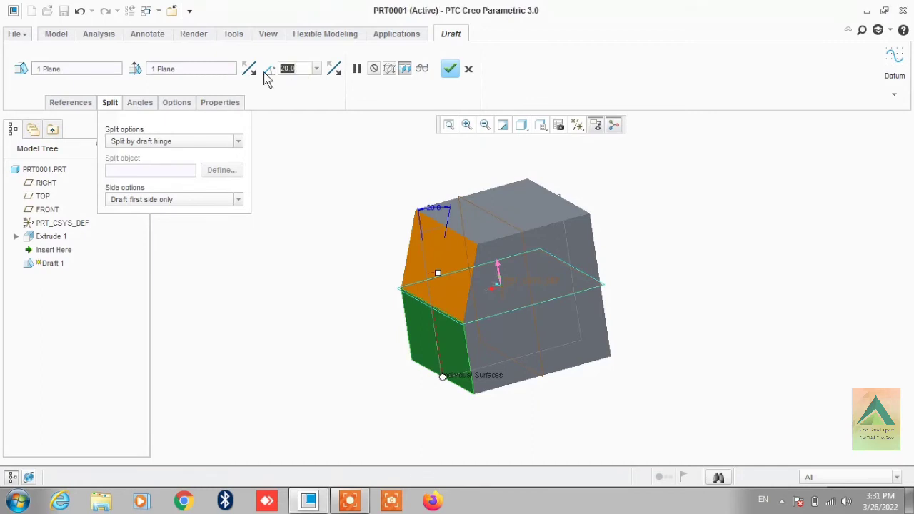
type("10")
key("Return")
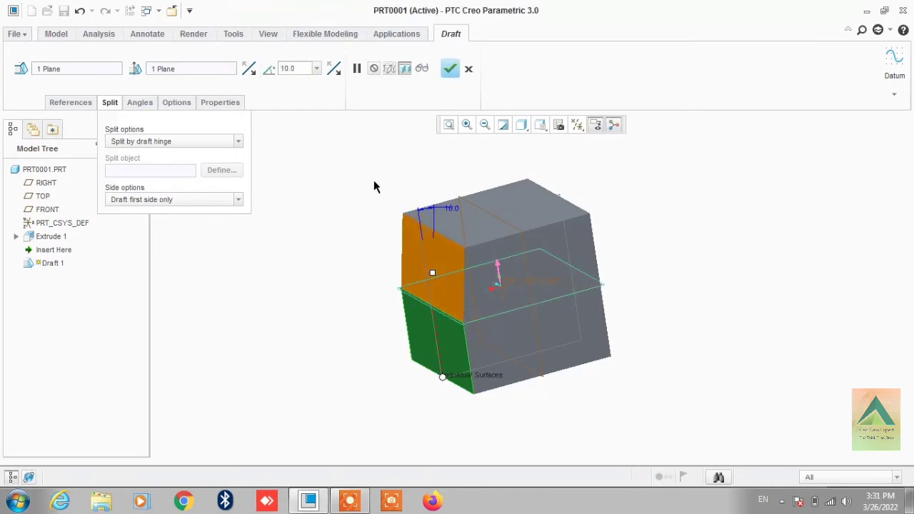
left_click(337, 74)
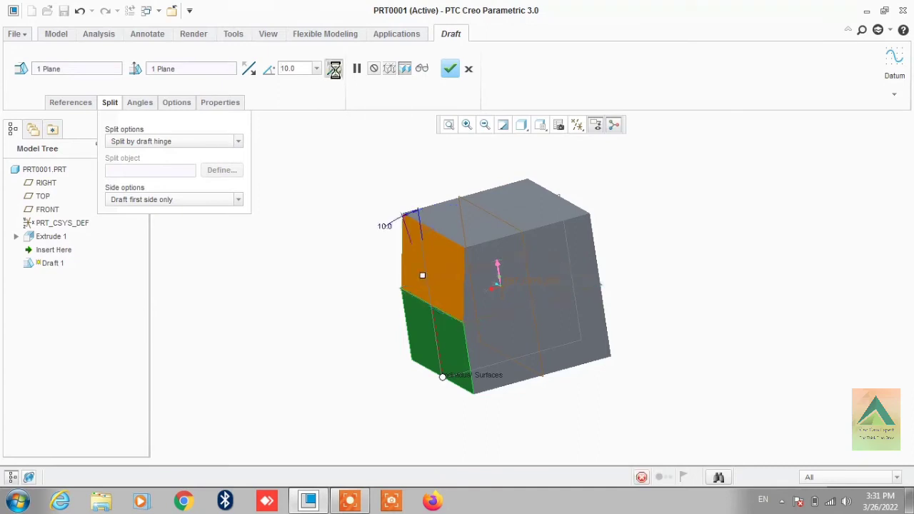
left_click(337, 74)
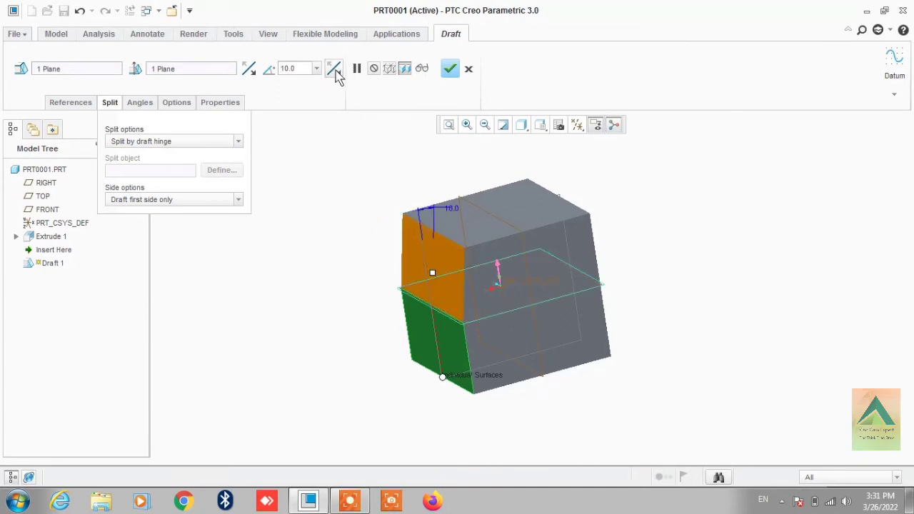
left_click(337, 73)
left_click(337, 74)
- Switch the split to draft only the second side at 15°
left_click(193, 202)
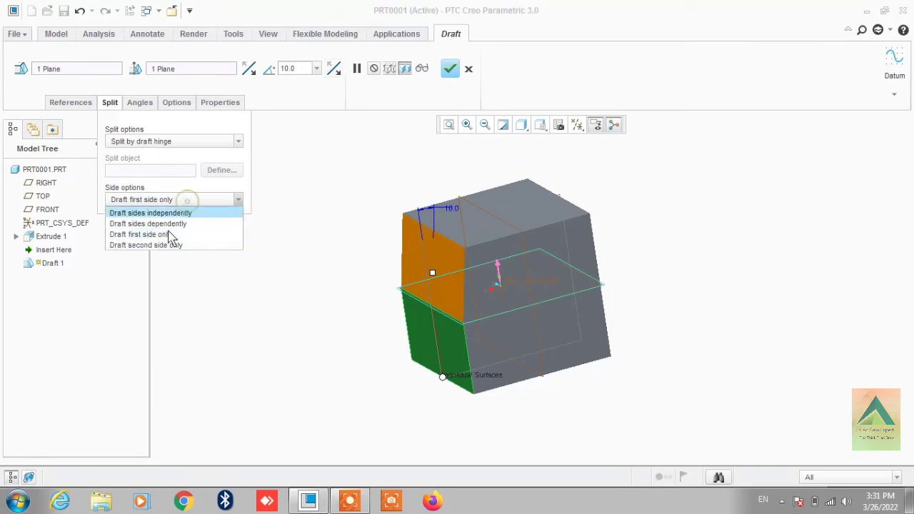
left_click(163, 245)
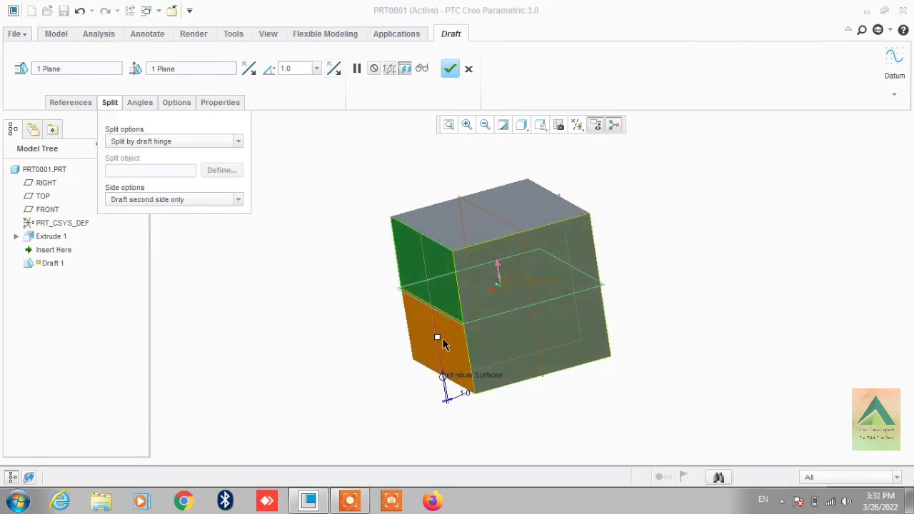
left_click(315, 72)
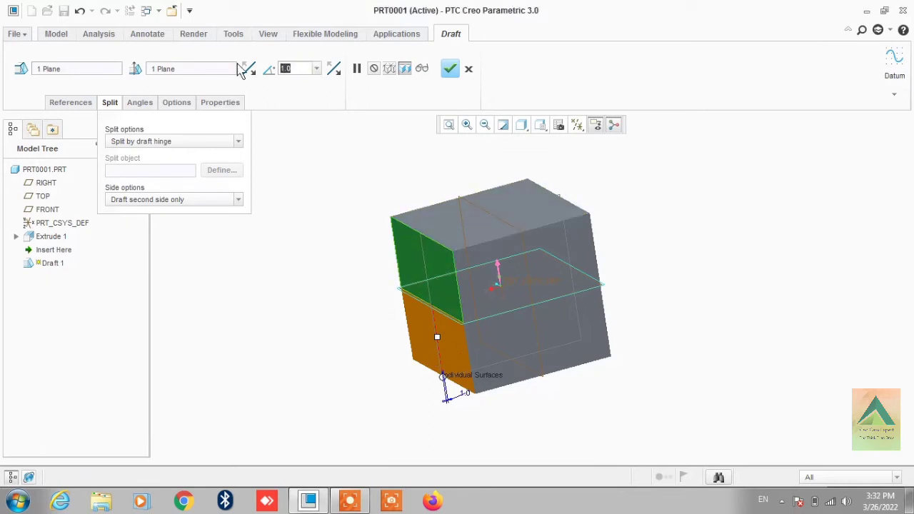
type("15")
key("Return")
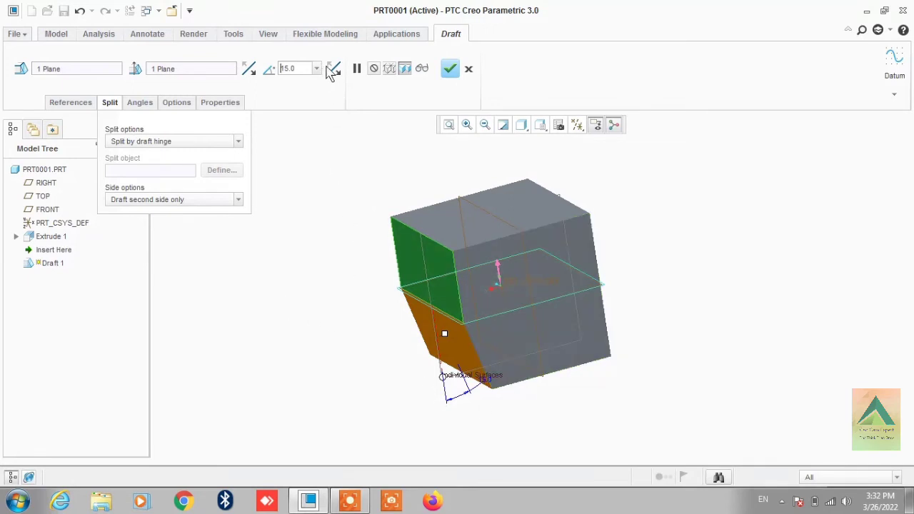
- Compare the lower face's tilt directions, then complete the redefined Draft 1 and view it
left_click(333, 69)
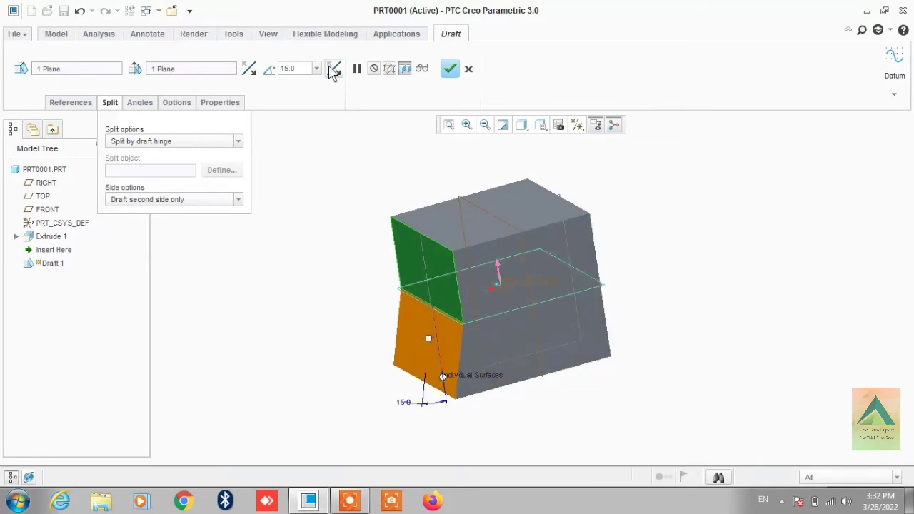
left_click(334, 68)
left_click(334, 69)
left_click(449, 69)
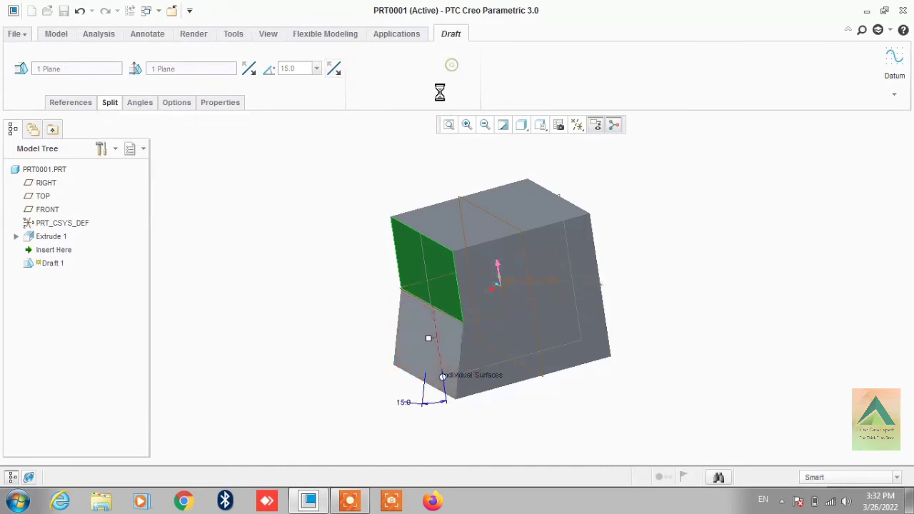
mouse_move(644, 379)
middle_mouse_down()
mouse_move(604, 354)
mouse_move(623, 380)
mouse_move(614, 397)
mouse_move(692, 412)
mouse_move(634, 421)
middle_mouse_up()
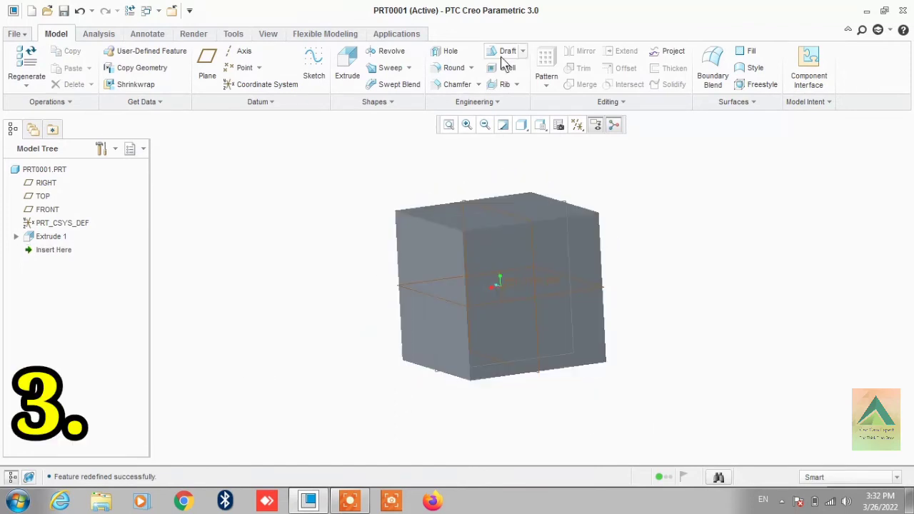
- Start a new draft and pick the TOP datum plane as its hinge
left_click(503, 52)
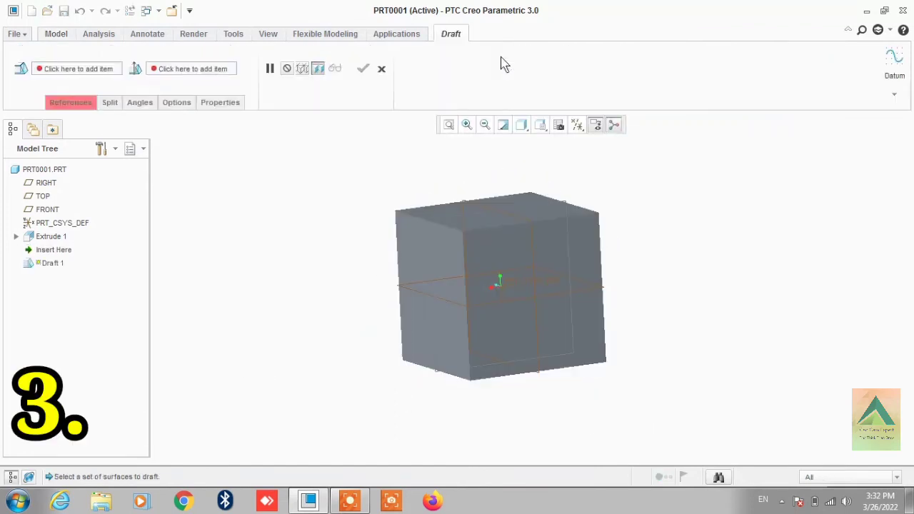
left_click(55, 108)
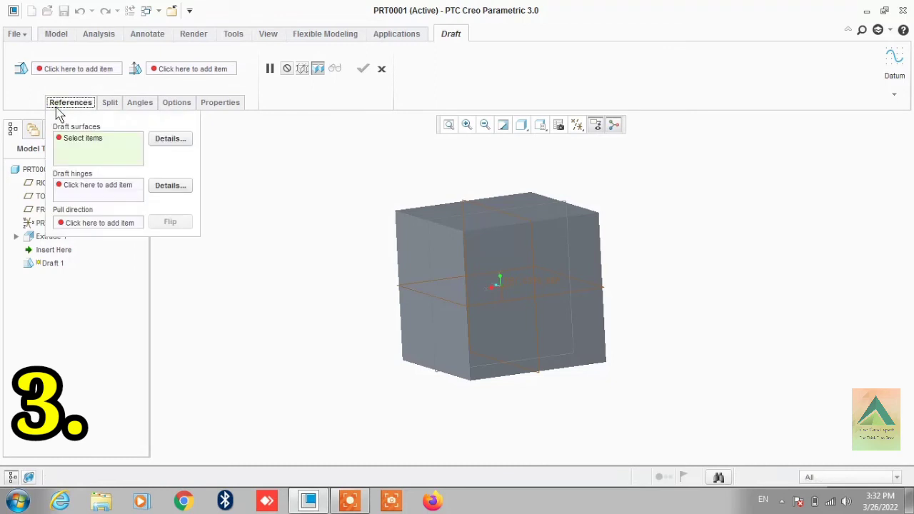
left_click(73, 190)
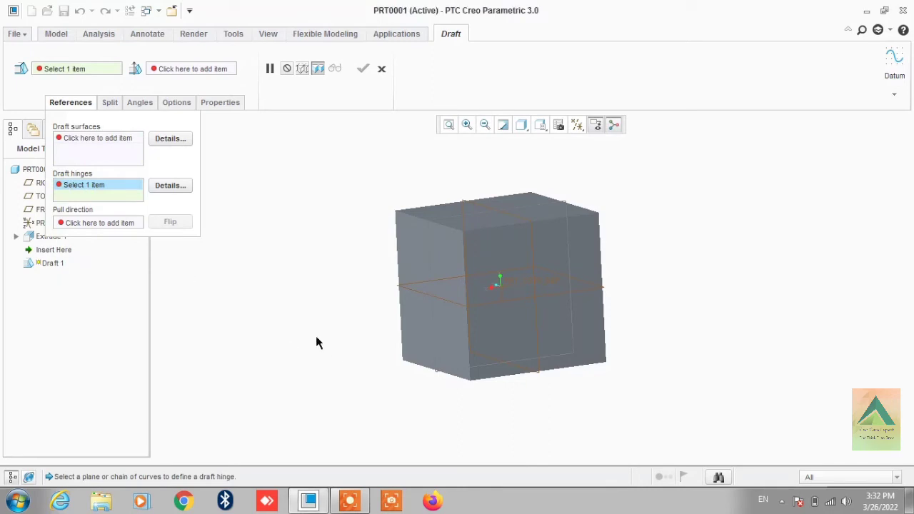
middle_click_drag(317, 343, 318, 340)
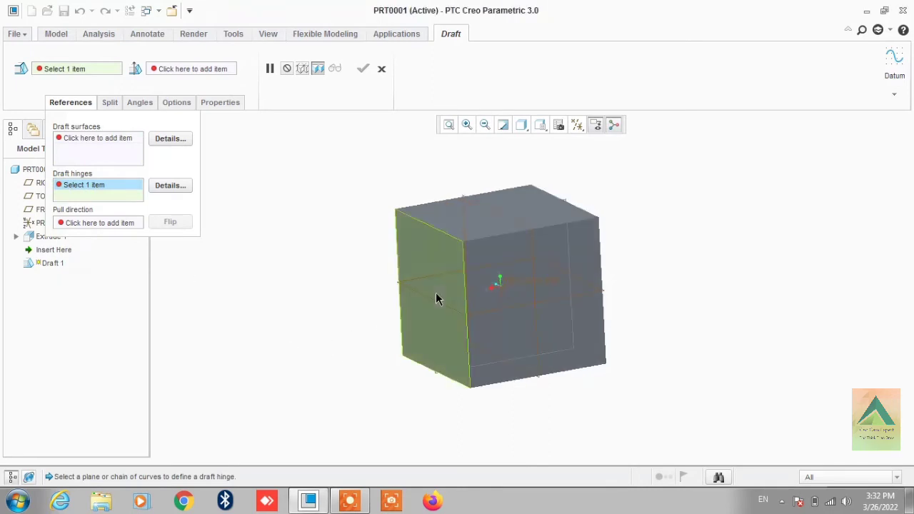
mouse_move(432, 302)
middle_mouse_down()
mouse_move(412, 306)
mouse_move(380, 266)
middle_mouse_up()
scroll(349, 296, "down", 2)
scroll(413, 302, "up", 3)
scroll(353, 295, "up", 2)
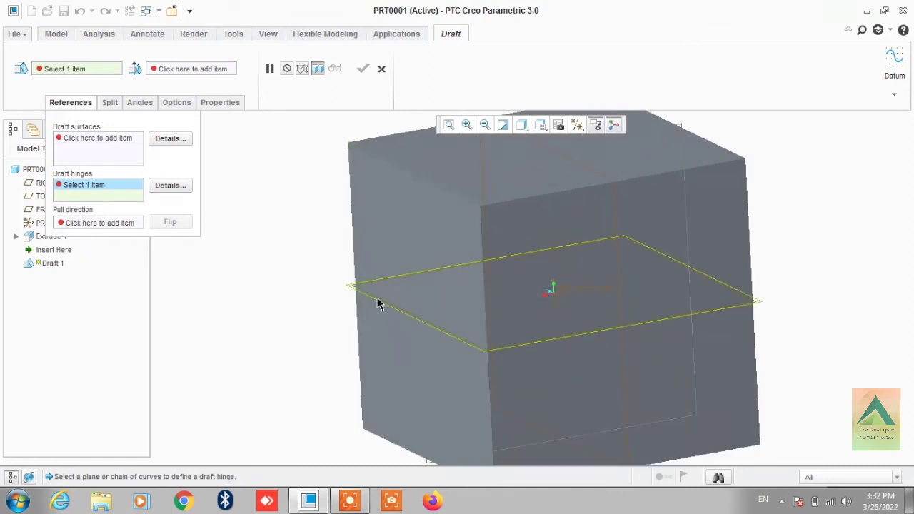
left_click(378, 298)
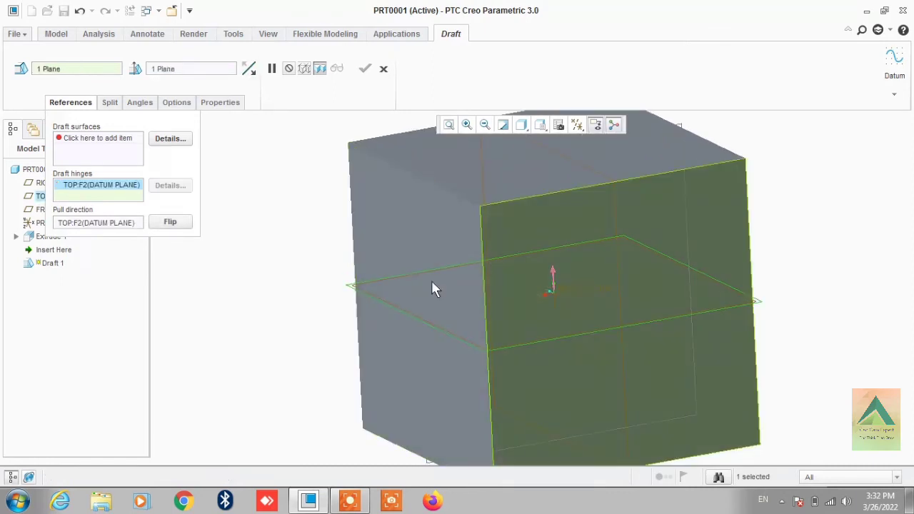
- Choose the cube's left side face as the draft surface
scroll(428, 278, "up", 2)
scroll(426, 274, "up", 1)
scroll(425, 274, "down", 3)
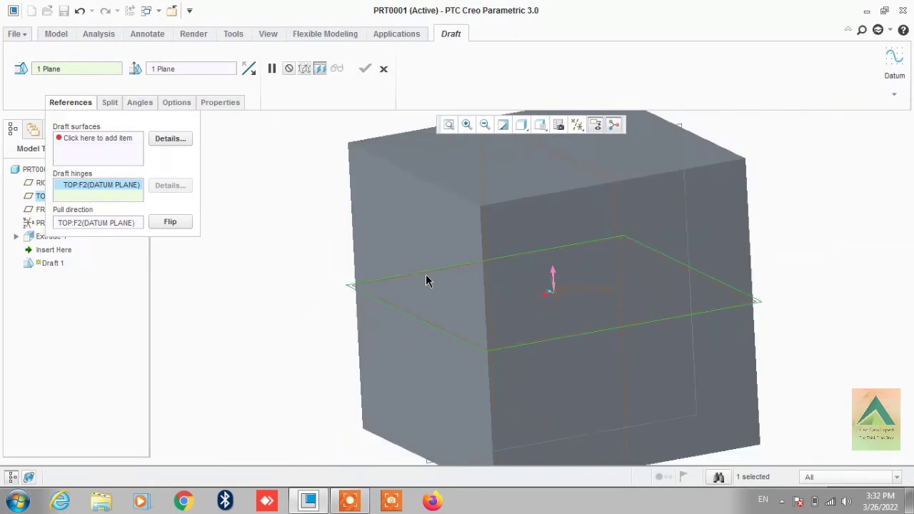
scroll(442, 289, "down", 1)
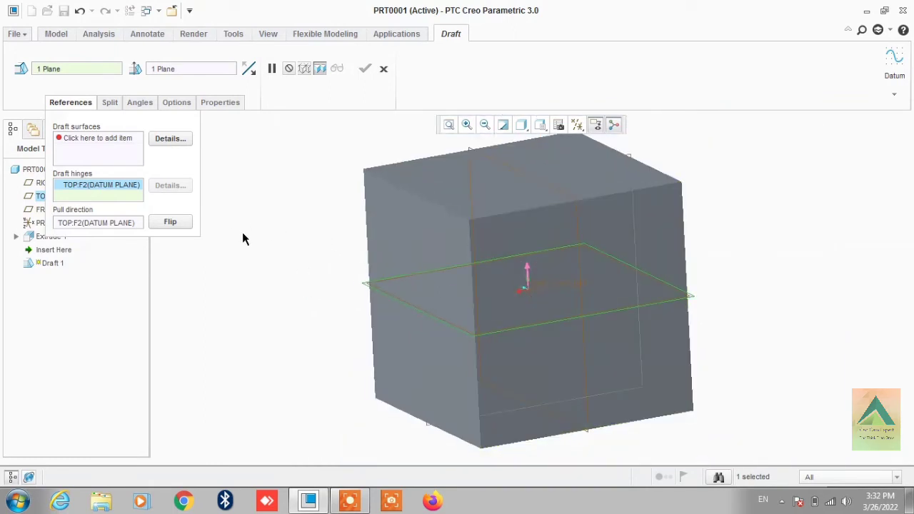
left_click(78, 142)
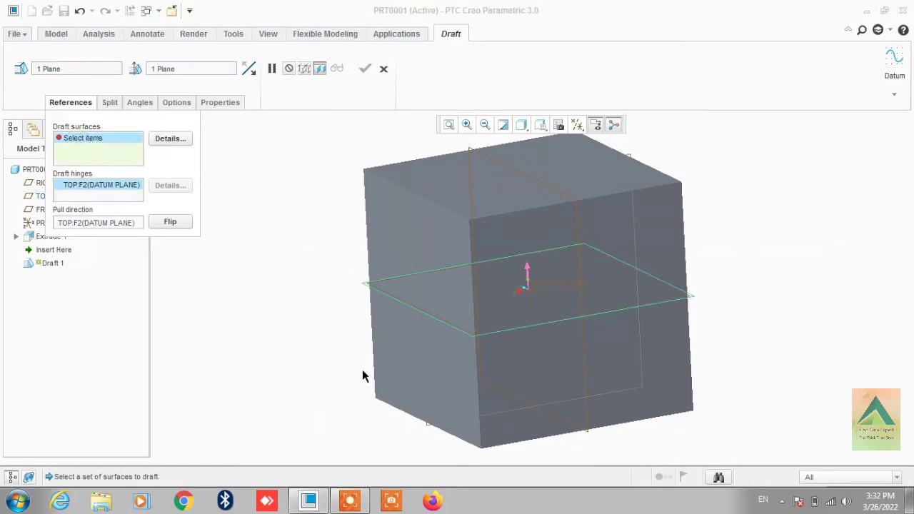
left_click(408, 369)
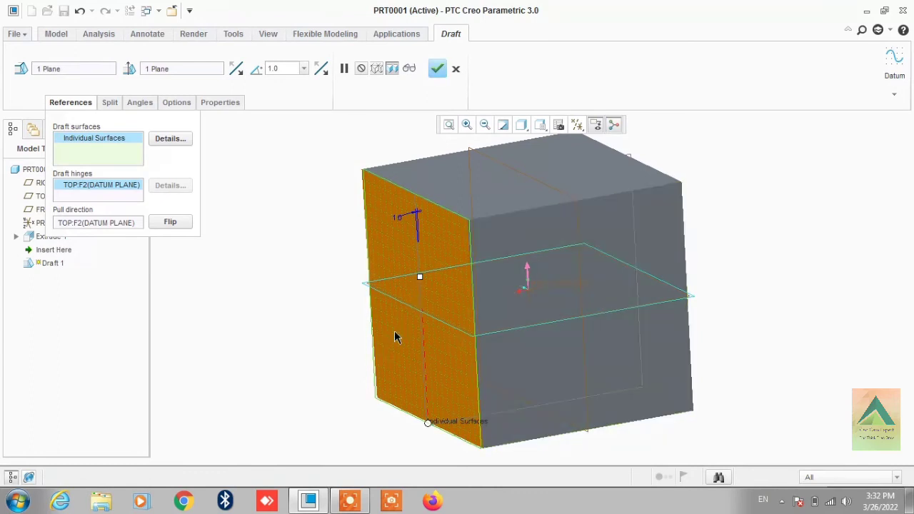
- Choose 'Split by split object' in the draft's Split options
left_click(107, 105)
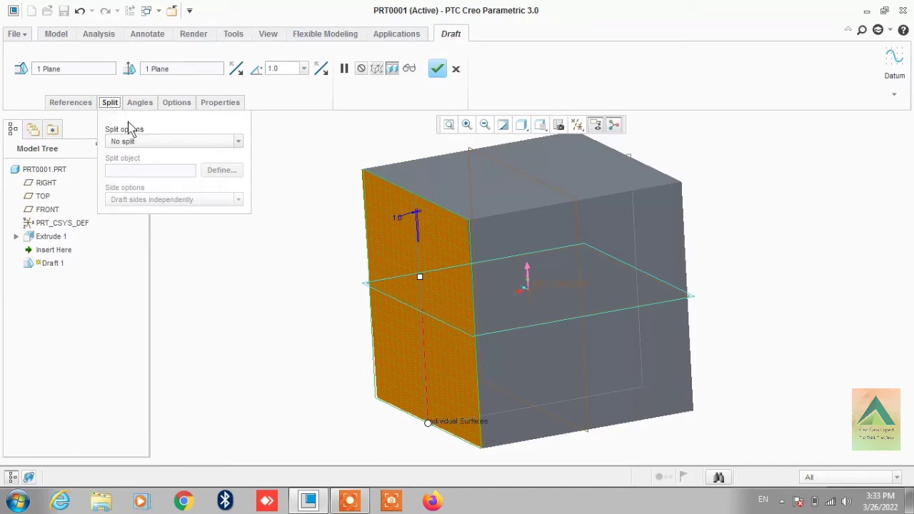
left_click(129, 142)
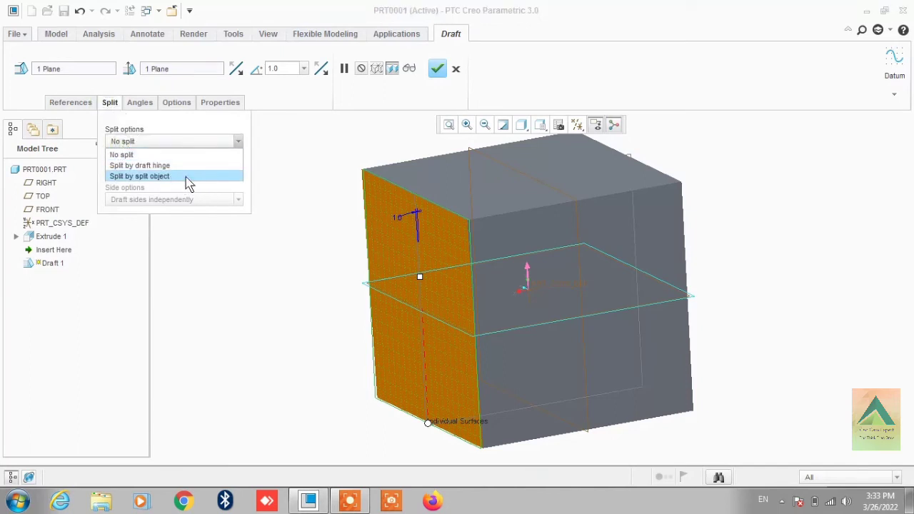
left_click(187, 179)
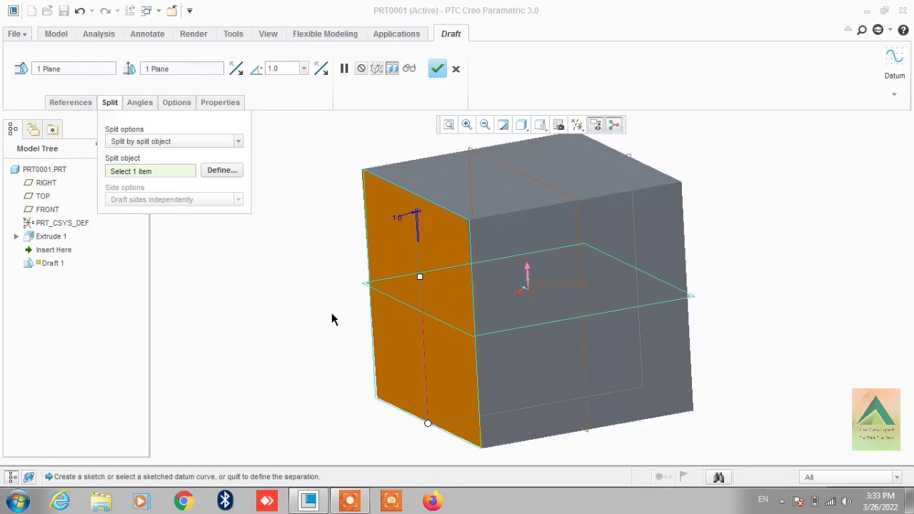
- Sketch a horizontal line across the cube's left face as the Section 1 split
left_click(221, 170)
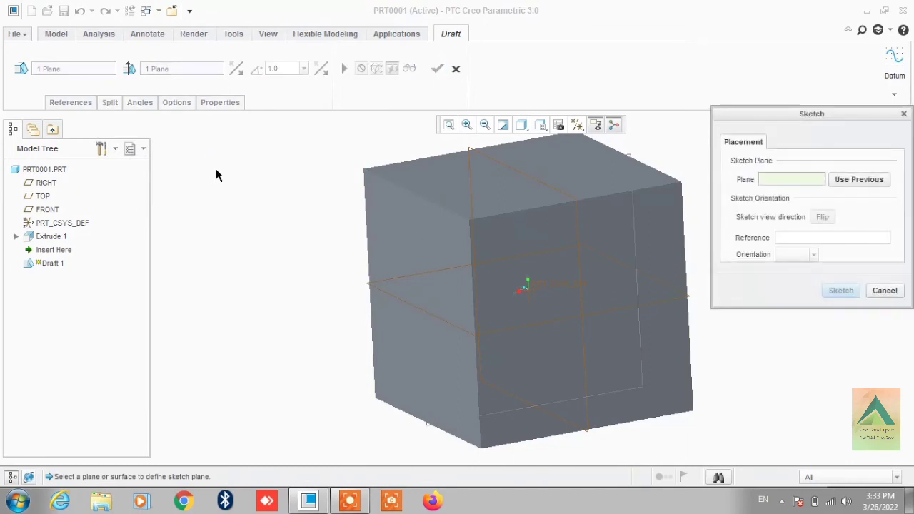
left_click(397, 230)
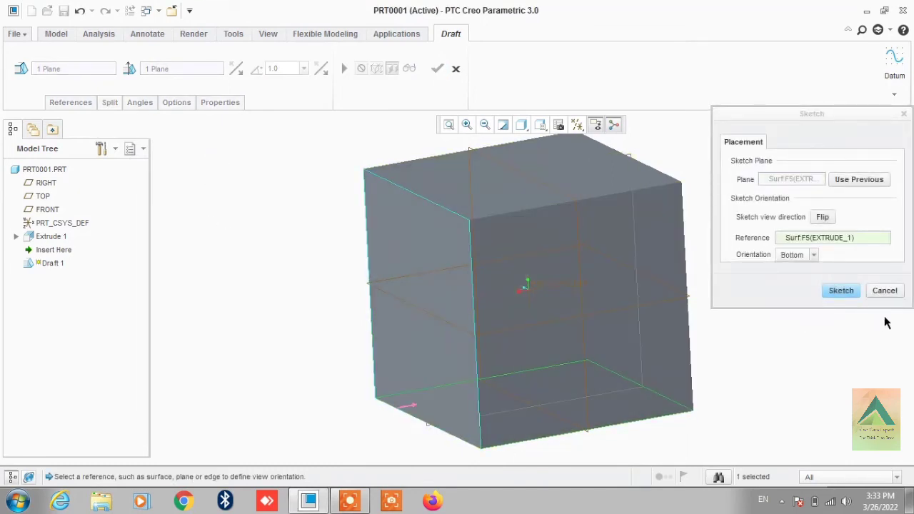
left_click(834, 294)
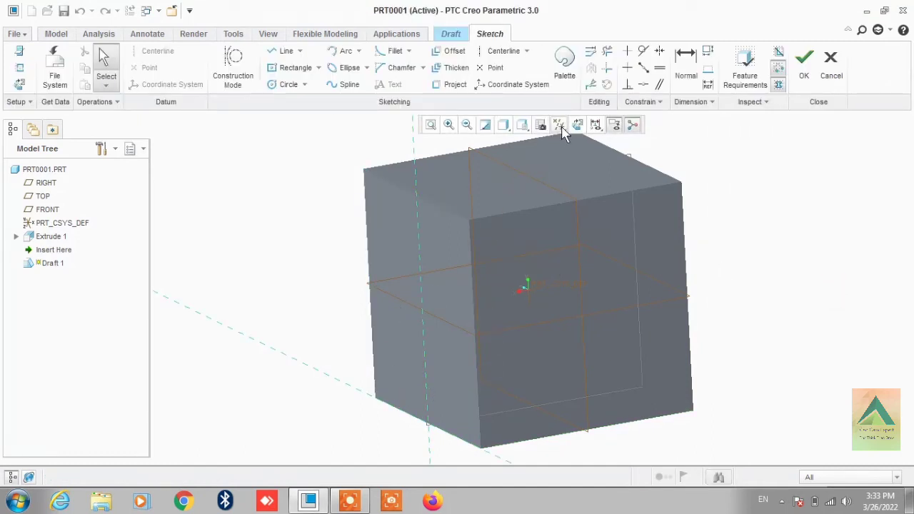
left_click(577, 126)
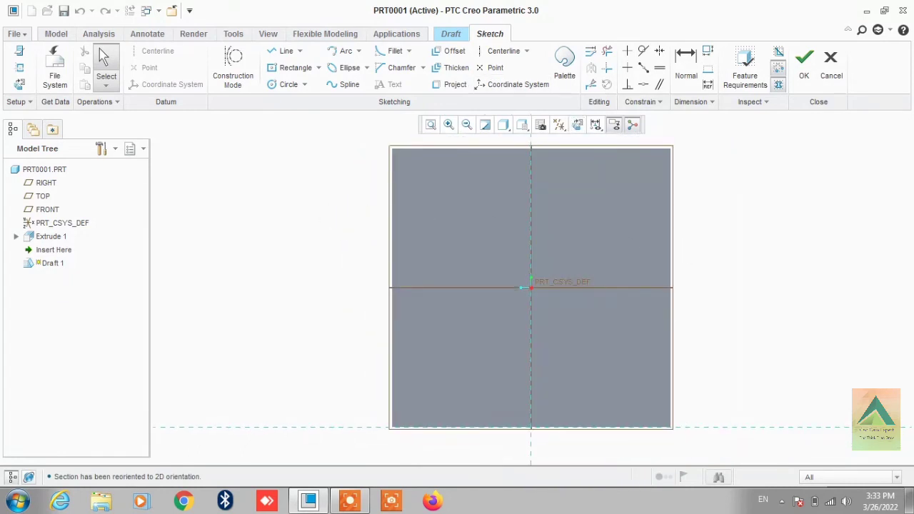
left_click(272, 51)
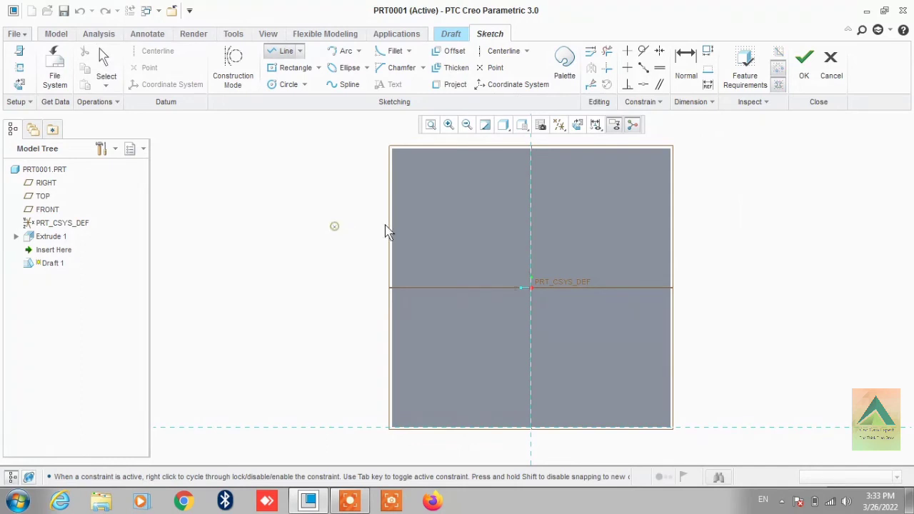
left_click(737, 227)
middle_click(754, 293)
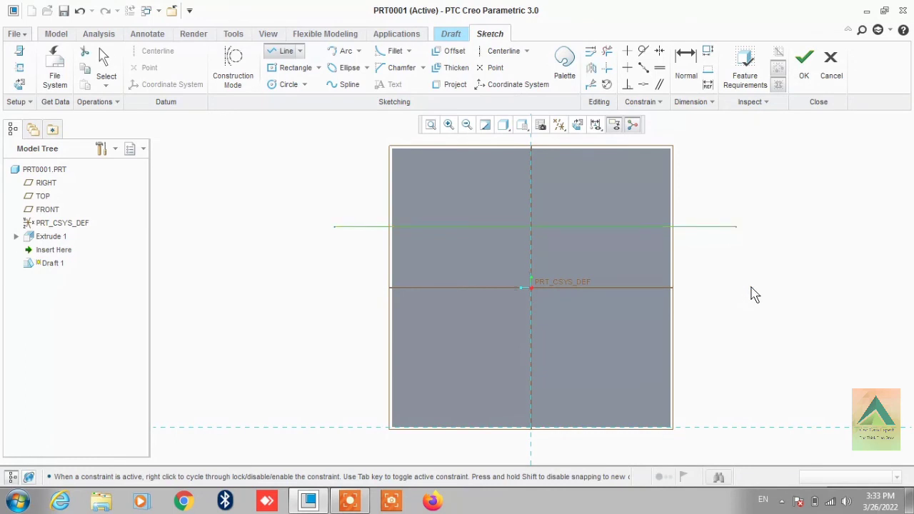
left_click(800, 78)
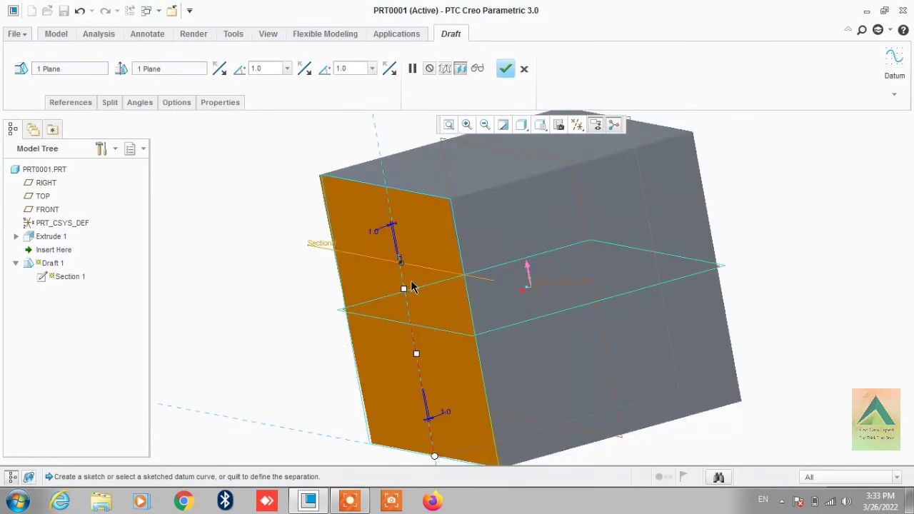
- Set the upper section's draft angle to 10°
left_click(264, 67)
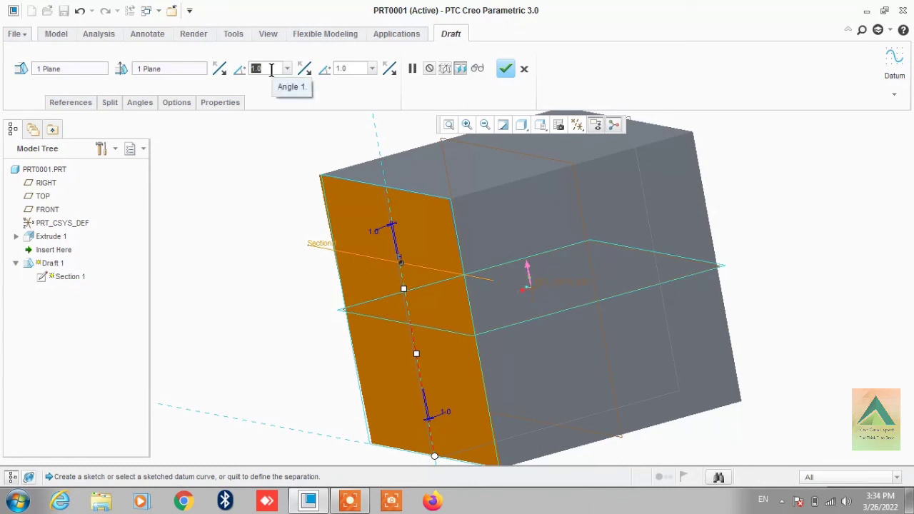
type("1")
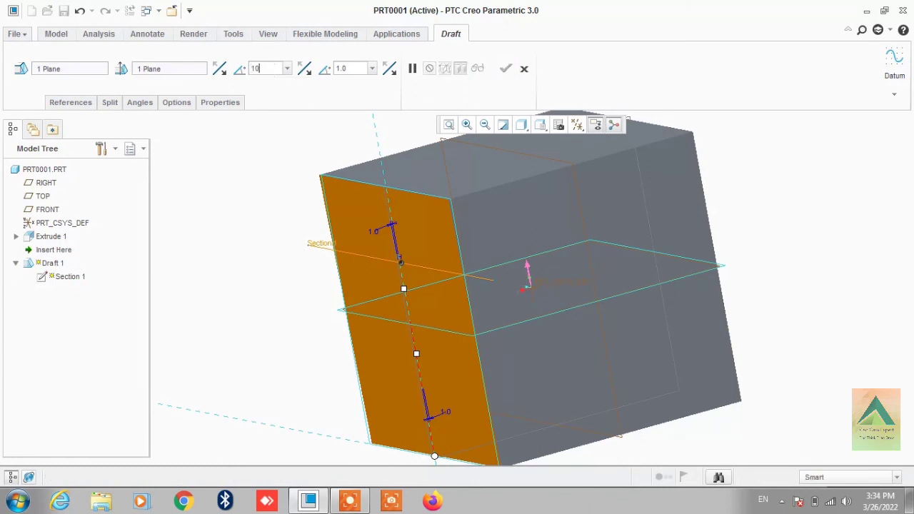
key("Return")
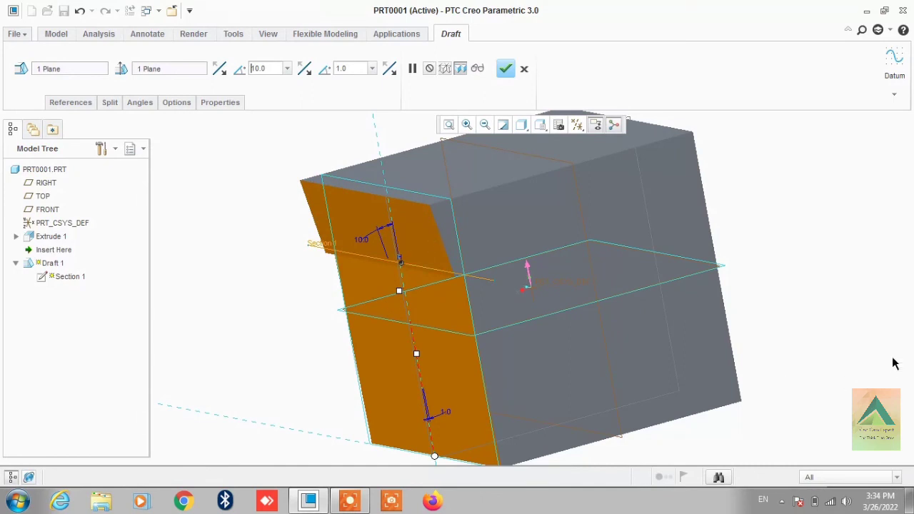
mouse_move(776, 281)
middle_mouse_down()
mouse_move(754, 284)
mouse_move(779, 283)
middle_mouse_up()
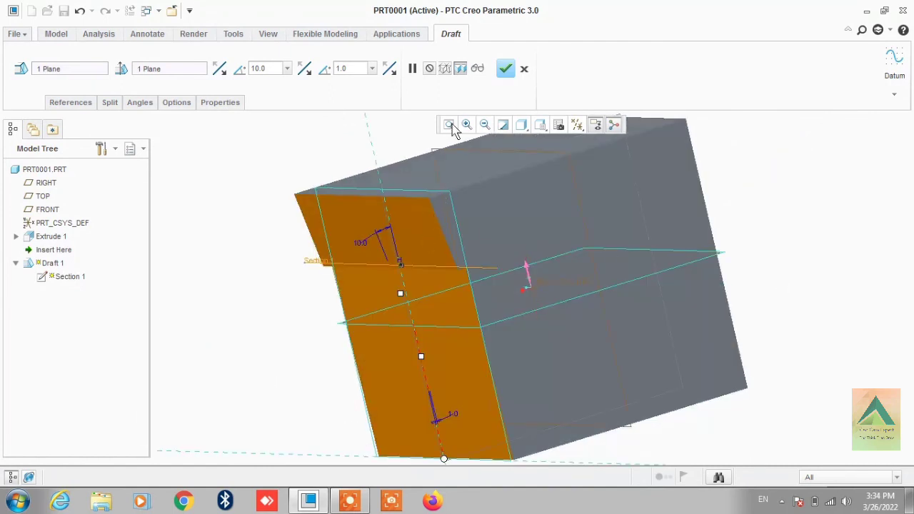
- Set the lower section to 15° and reverse its slant opposite the upper one
double_click(352, 69)
type("15")
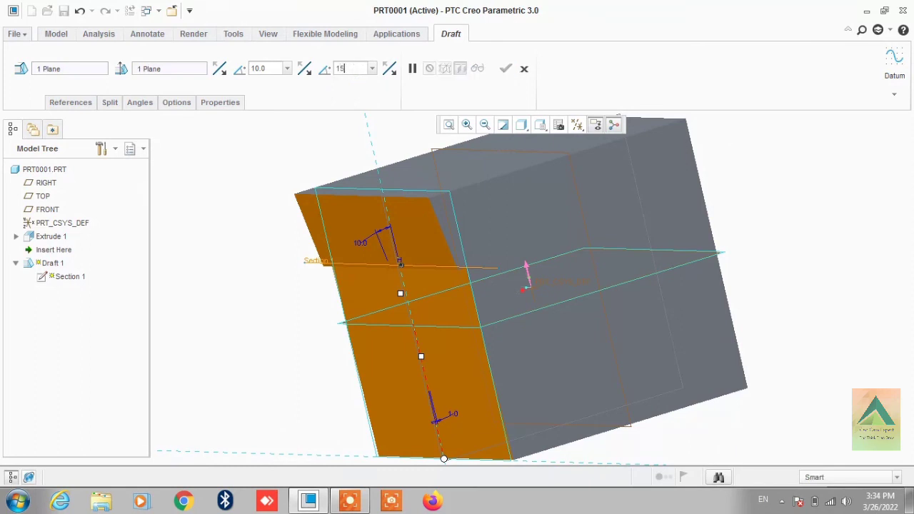
key("Return")
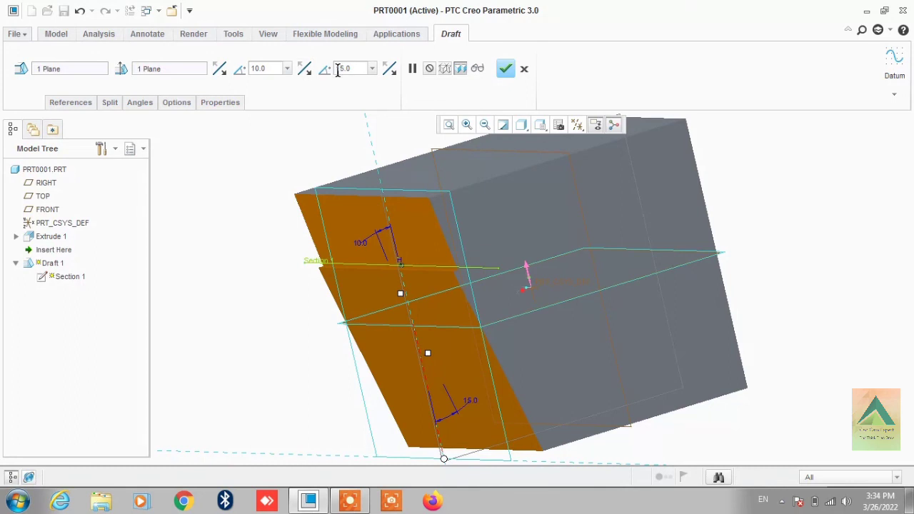
left_click(399, 76)
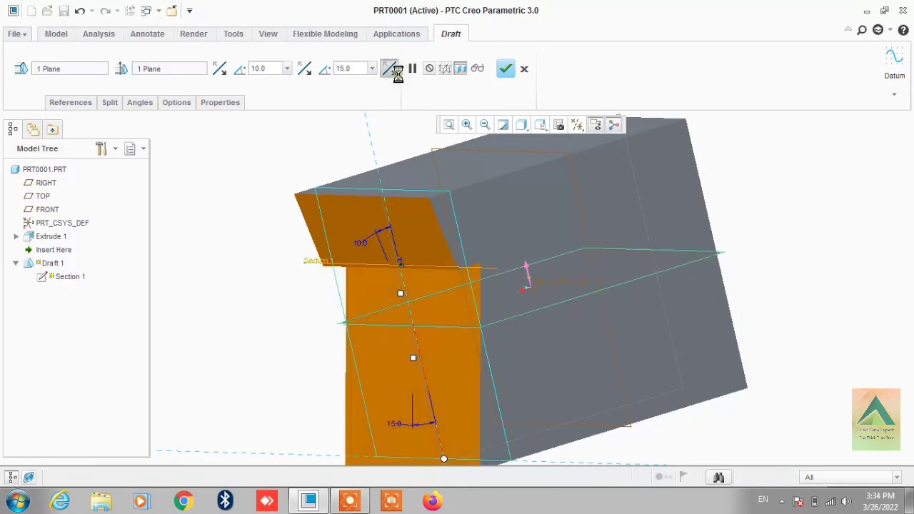
left_click(399, 76)
left_click(399, 76)
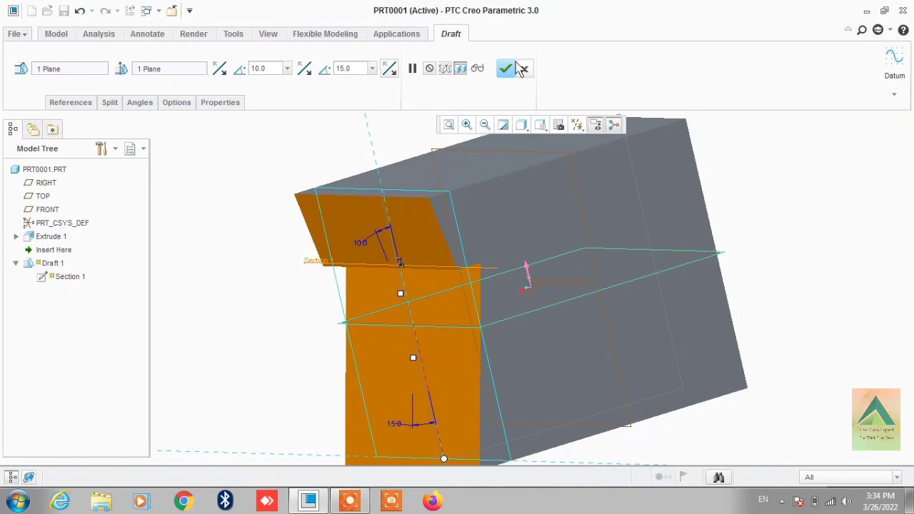
- Complete Draft 1 with its 10° and 15° sections and orbit the cube to inspect it
left_click(506, 69)
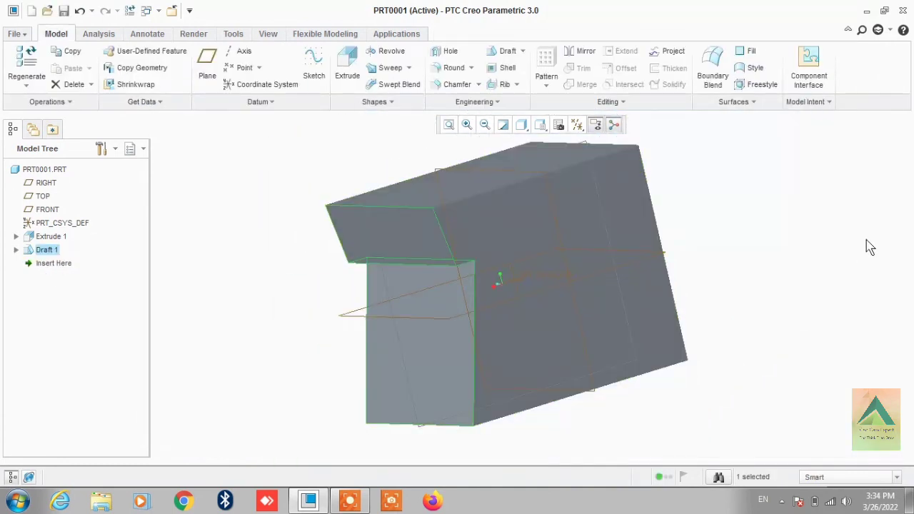
mouse_move(867, 241)
middle_mouse_down()
mouse_move(798, 219)
mouse_move(814, 248)
mouse_move(772, 247)
mouse_move(814, 243)
mouse_move(846, 215)
mouse_move(851, 227)
mouse_move(781, 200)
middle_mouse_up()
mouse_move(610, 324)
middle_mouse_down()
mouse_move(804, 369)
mouse_move(807, 326)
middle_mouse_up()
scroll(839, 213, "down", 2)
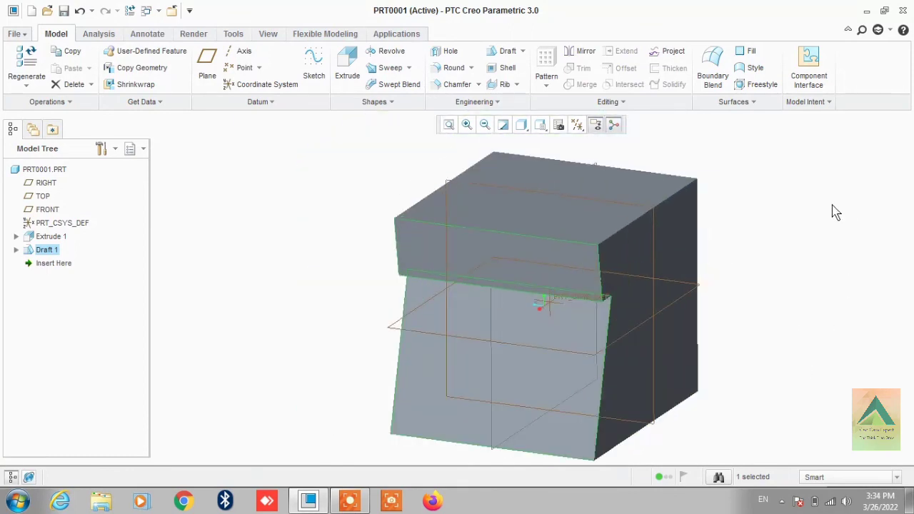